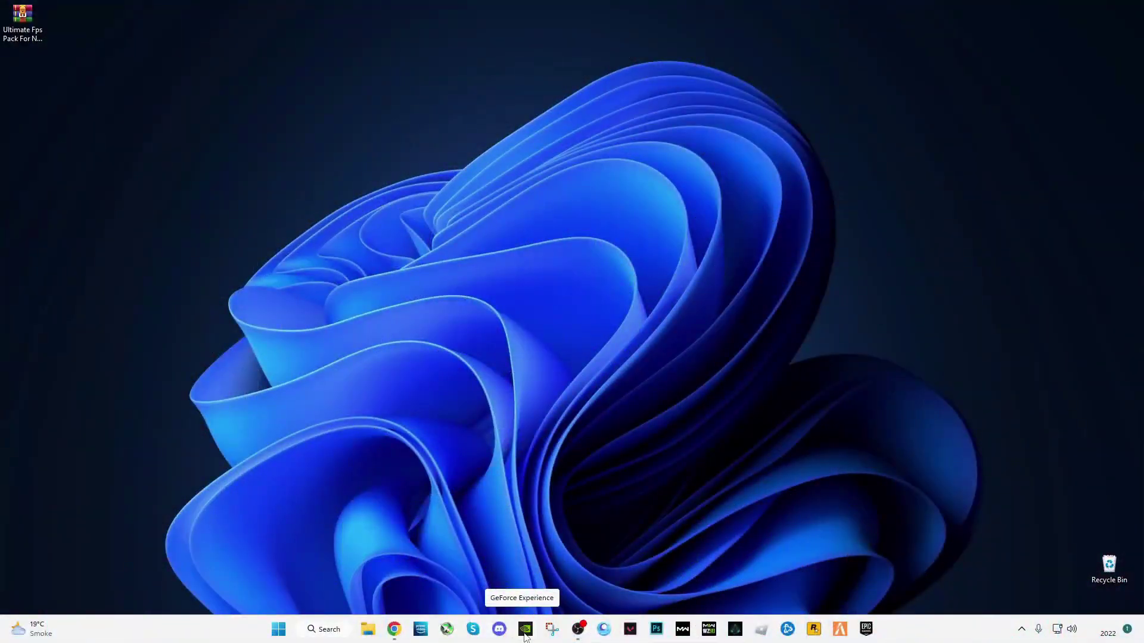
# - Launch GeForce Experience, review its General settings, then close the app
pyautogui.click(525, 630)
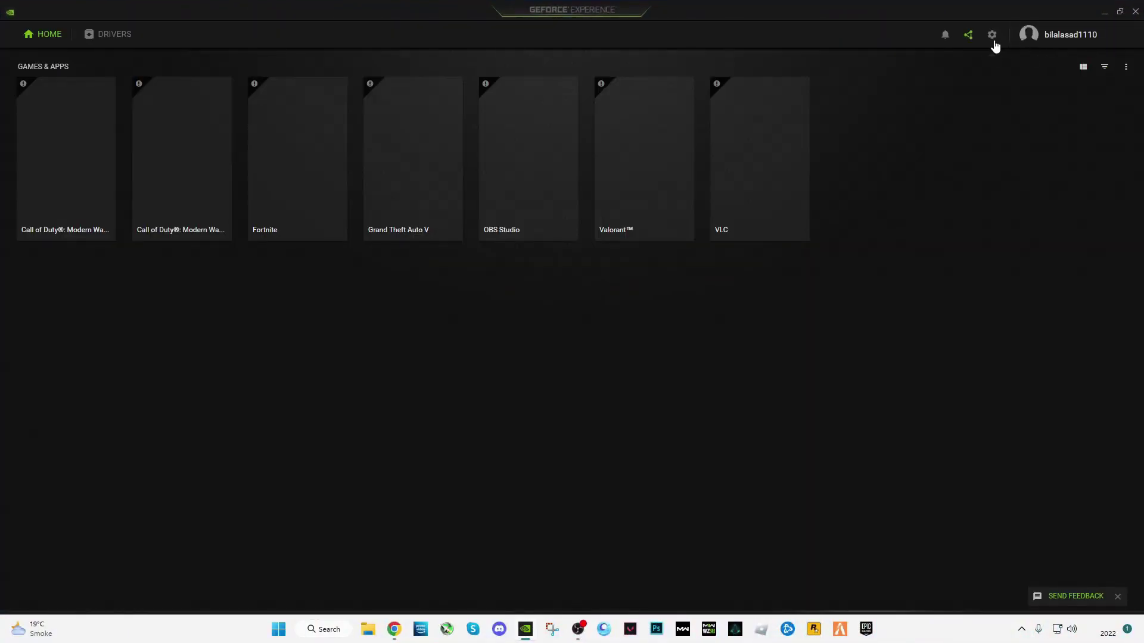
pyautogui.click(992, 42)
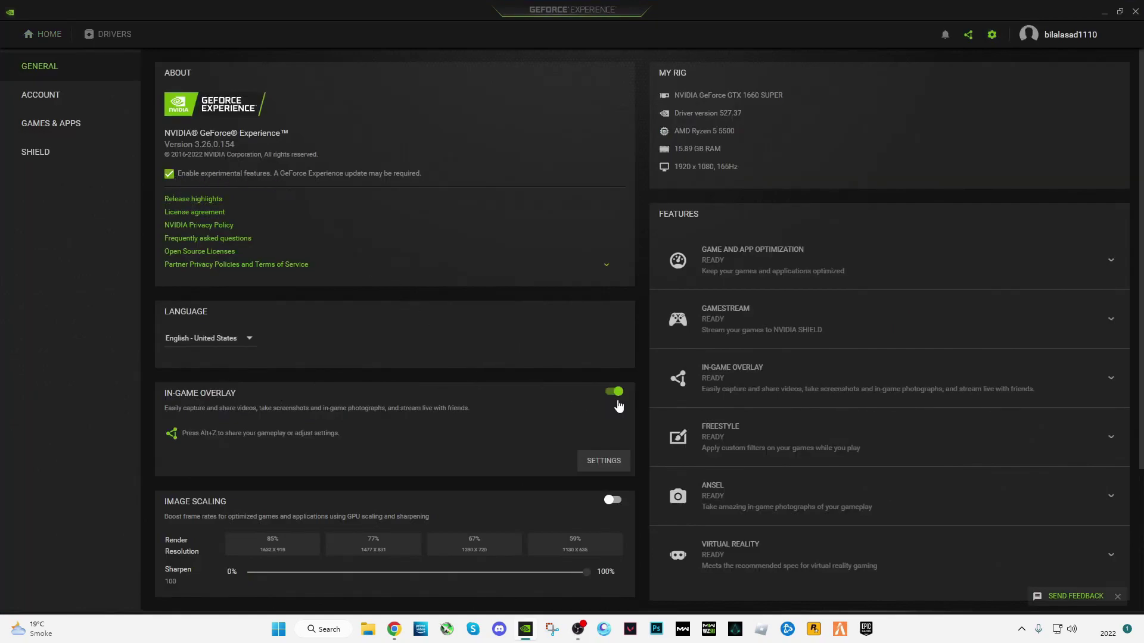
pyautogui.scroll(-3, 545, 445)
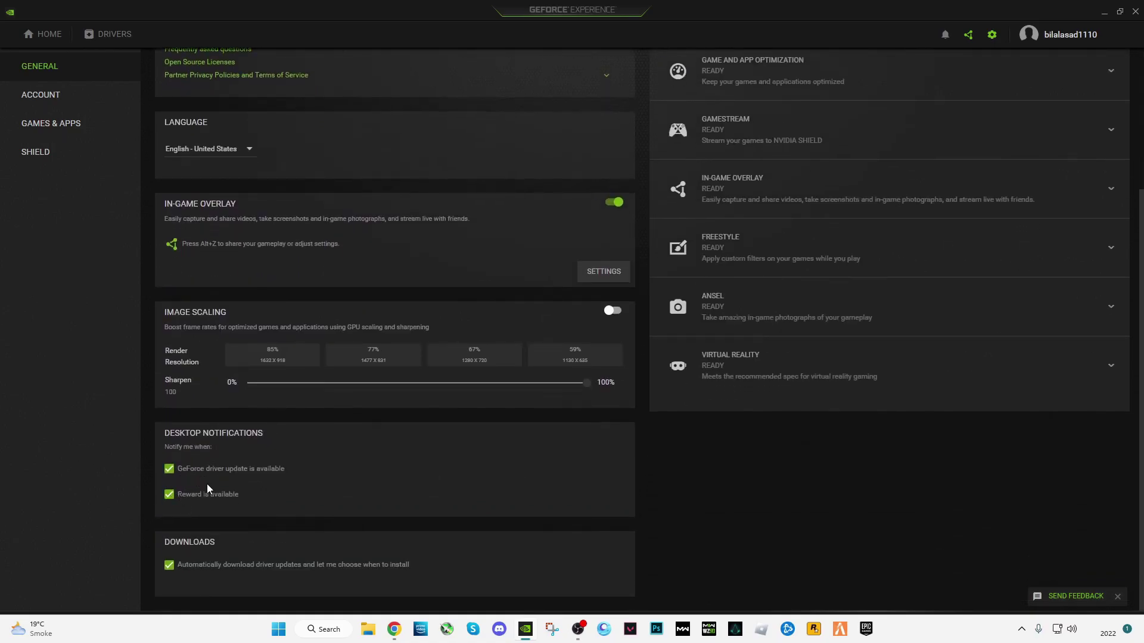
pyautogui.scroll(3, 262, 494)
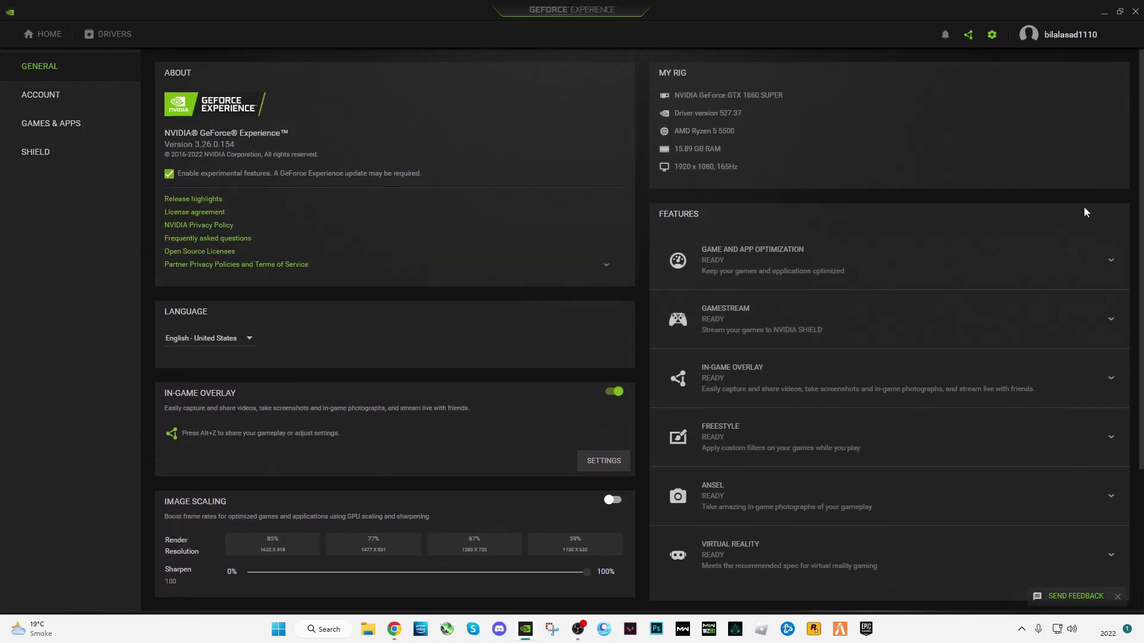
pyautogui.click(1135, 12)
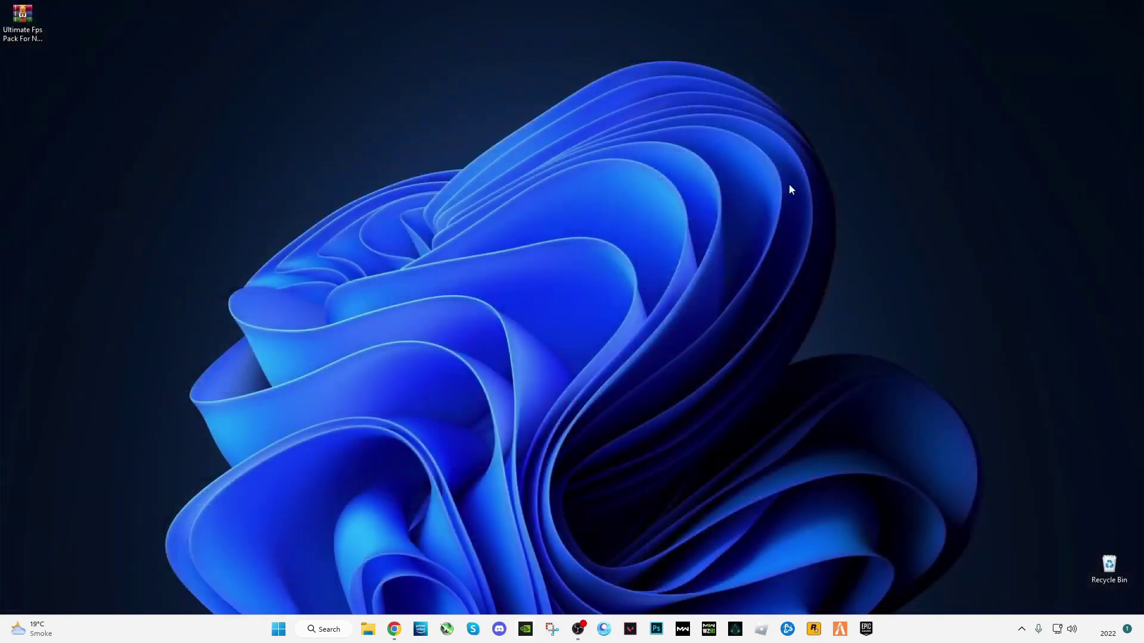
pyautogui.rightClick(470, 173)
pyautogui.click(534, 360)
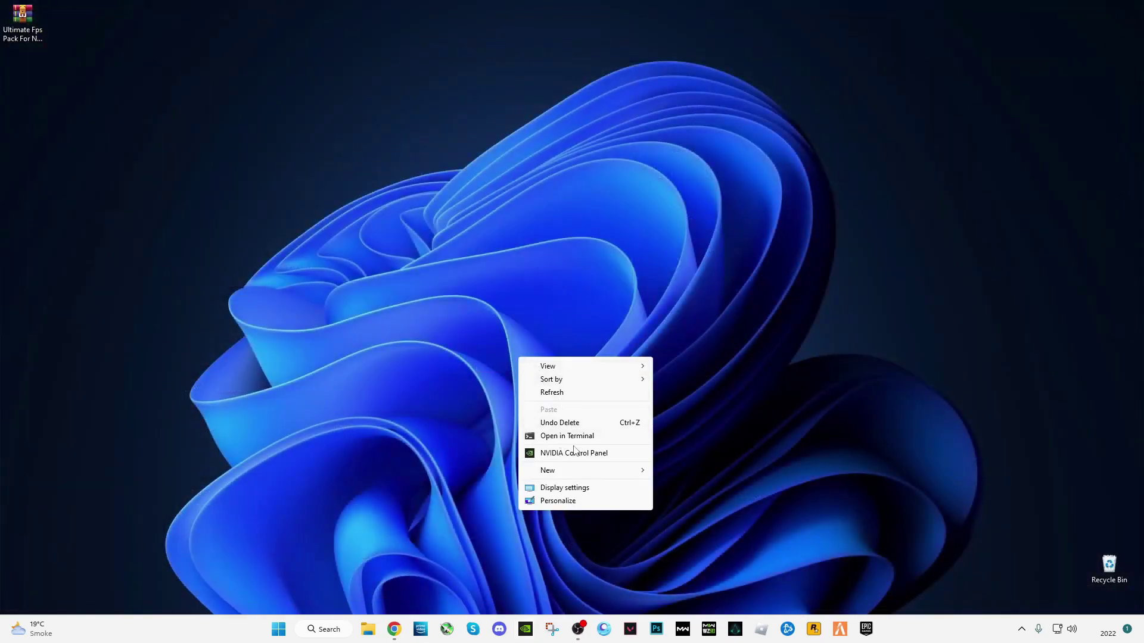
pyautogui.click(575, 453)
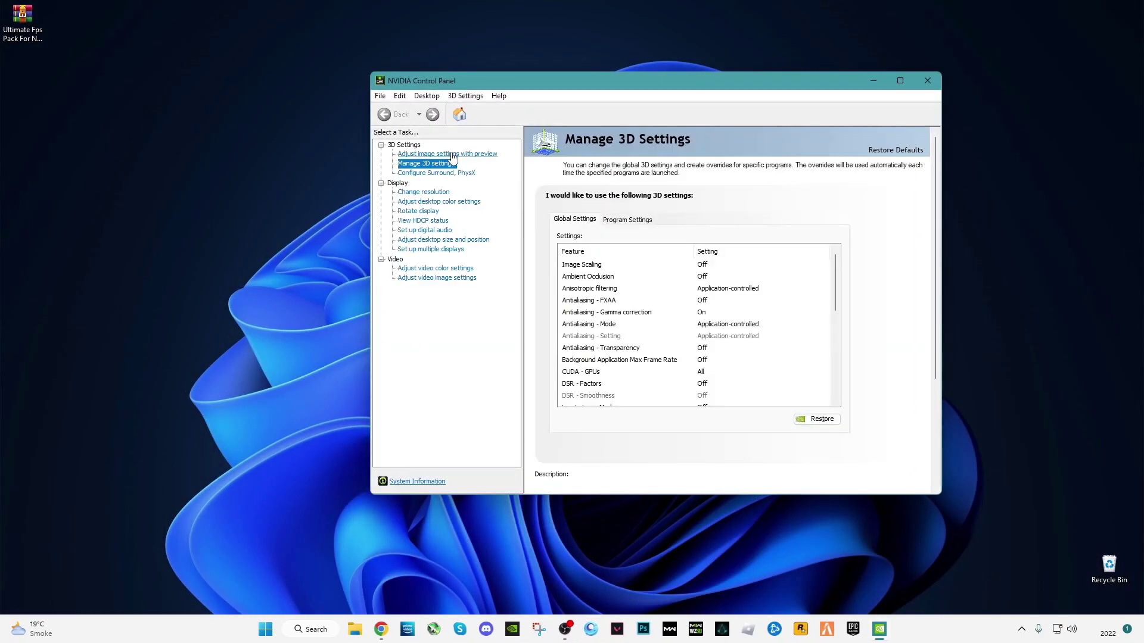
pyautogui.click(426, 163)
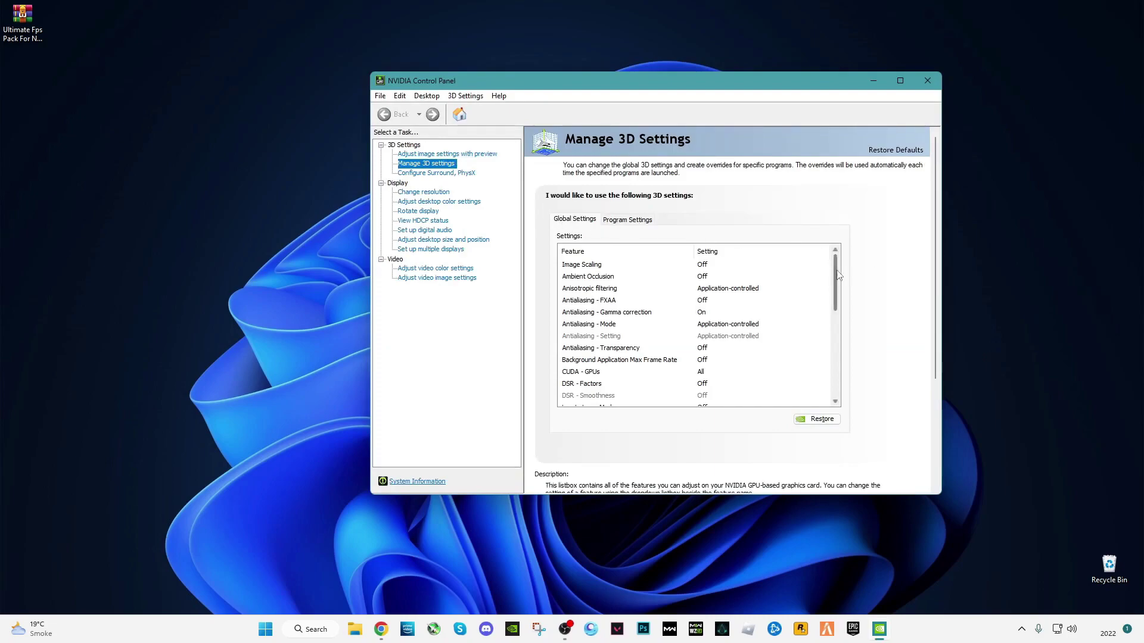
pyautogui.moveTo(840, 274)
pyautogui.mouseDown()
pyautogui.moveTo(844, 375)
pyautogui.moveTo(837, 273)
pyautogui.mouseUp()
pyautogui.click(927, 81)
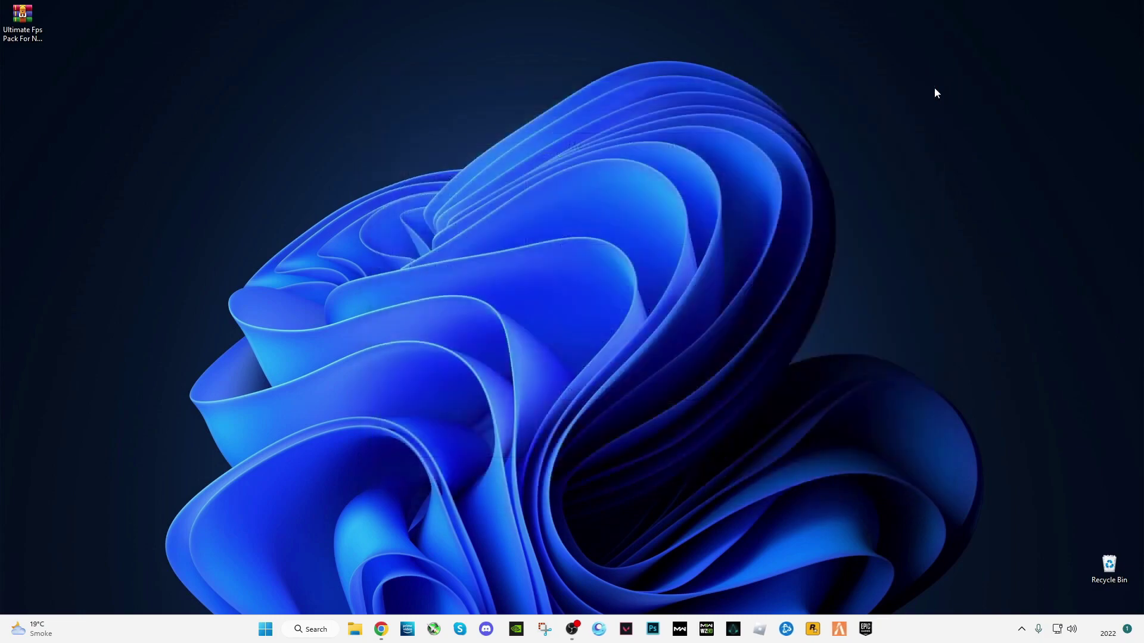
# - Extract the Ultimate Fps Pack For Nvidia archive here and place the folder on the desktop's left side
pyautogui.click(30, 52)
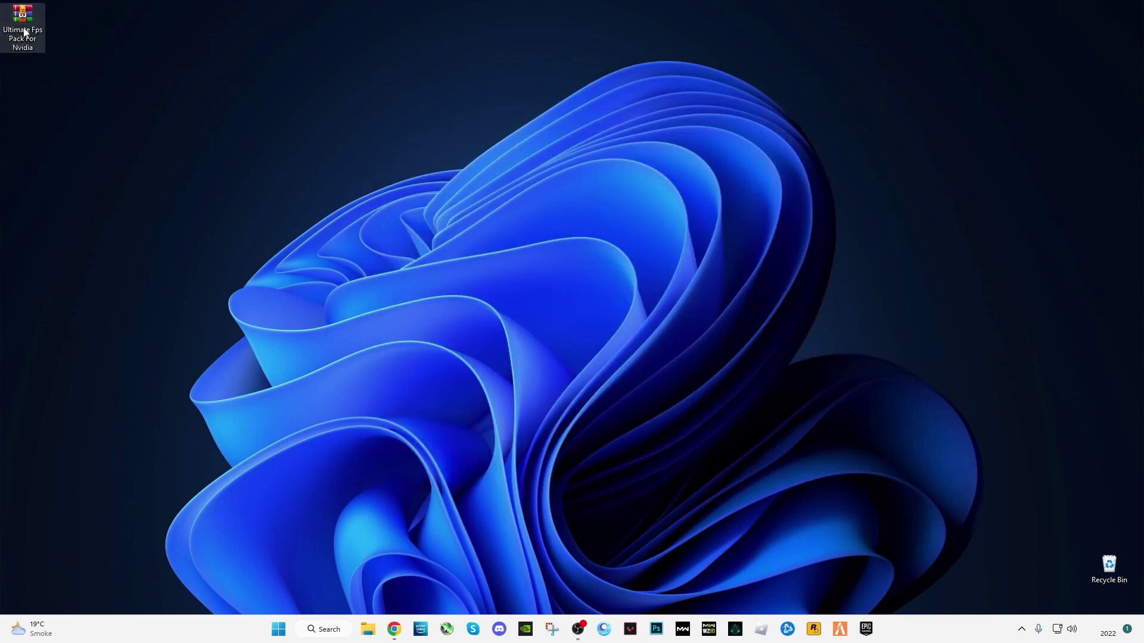
pyautogui.moveTo(45, 44); pyautogui.dragTo(208, 72)
pyautogui.rightClick(208, 71)
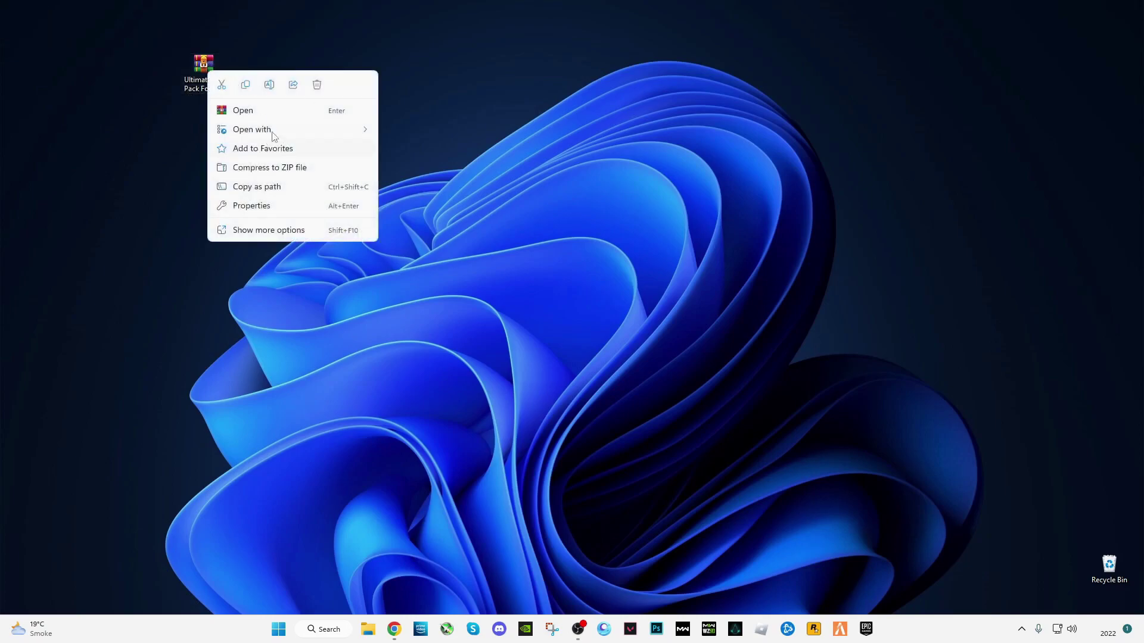
pyautogui.click(265, 231)
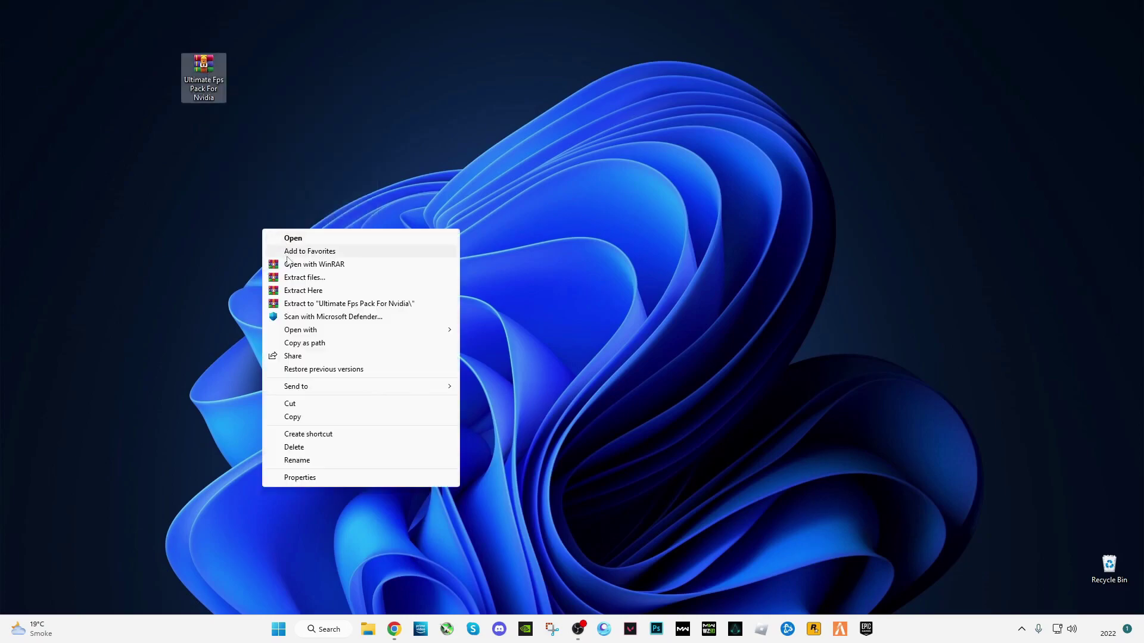
pyautogui.click(316, 291)
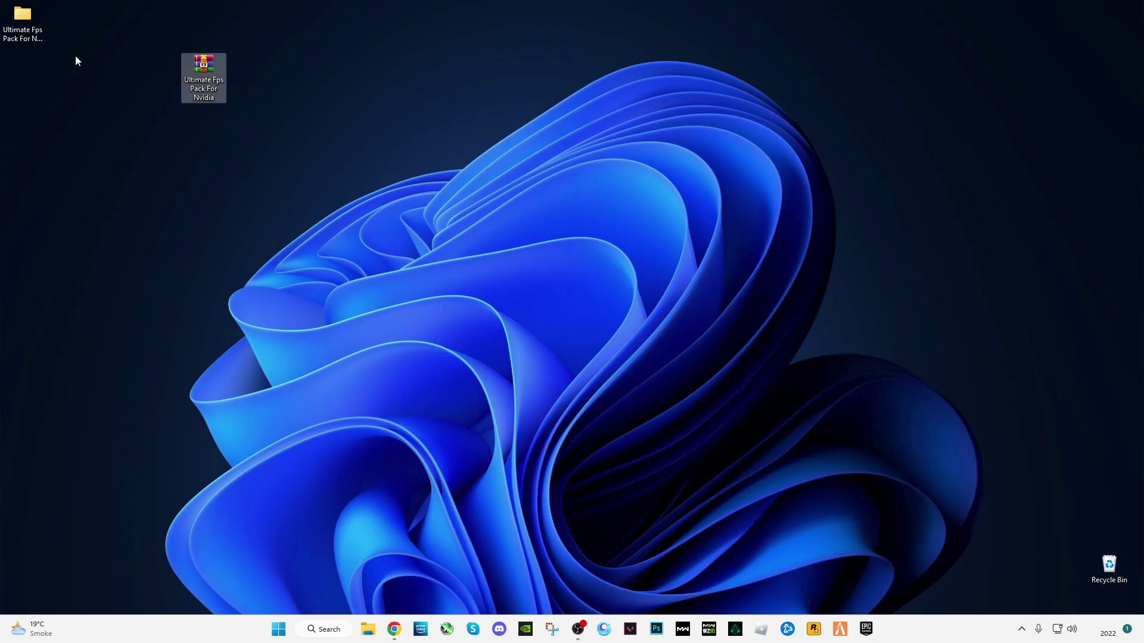
pyautogui.click(105, 52)
pyautogui.moveTo(23, 17); pyautogui.dragTo(89, 139)
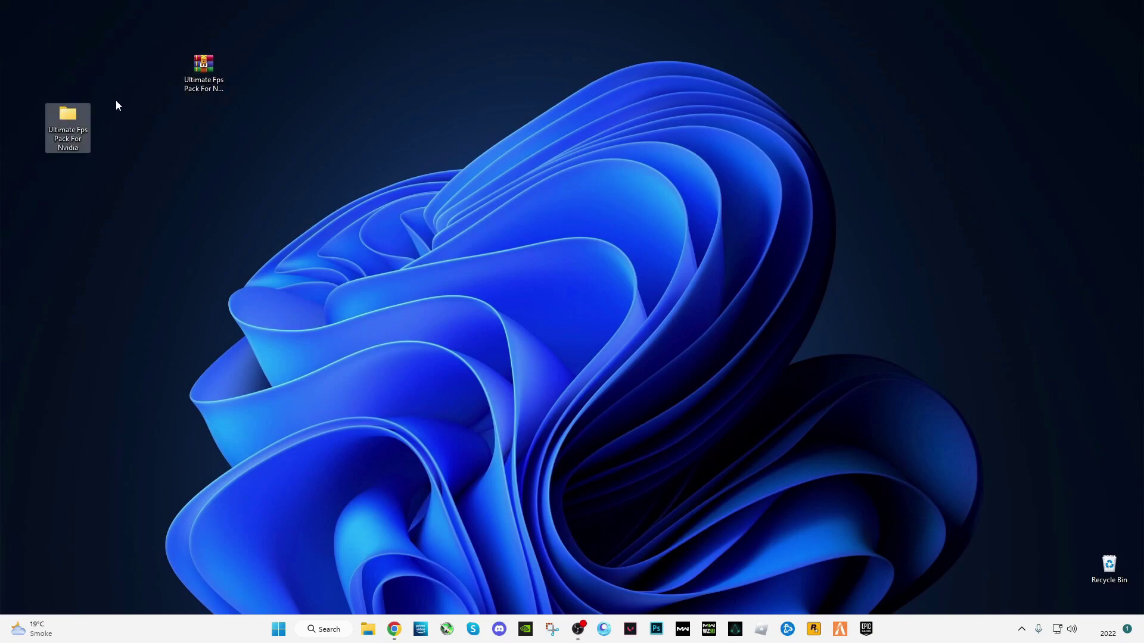
pyautogui.moveTo(115, 90); pyautogui.dragTo(33, 87)
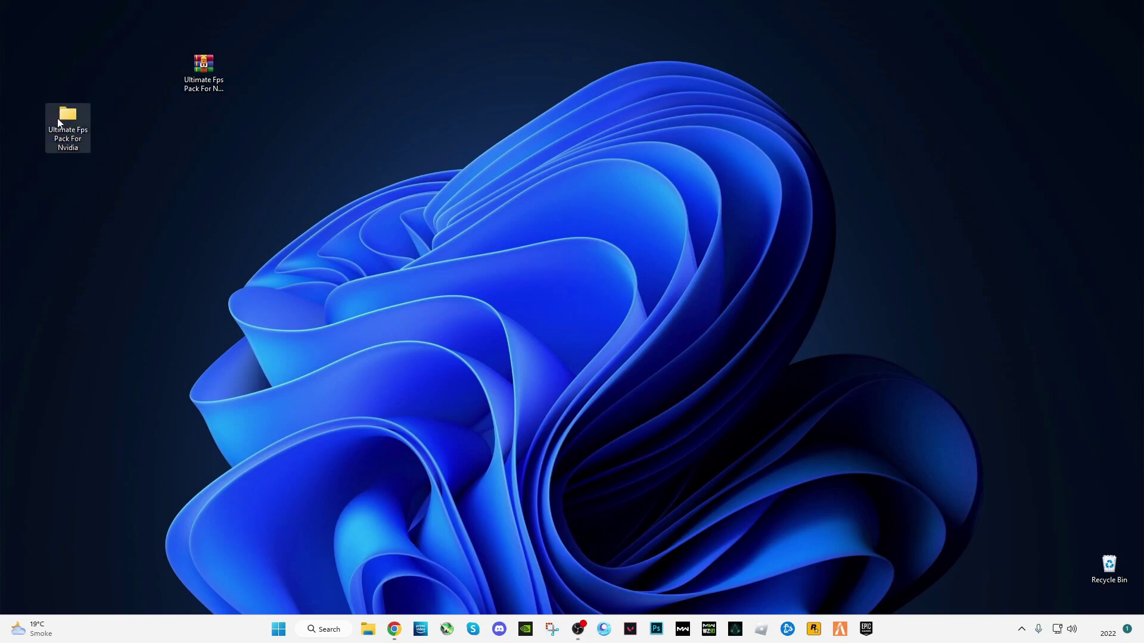
# - Open the pack's Commands cmd text file and copy the Ultimate Performance power plan command
pyautogui.doubleClick(72, 147)
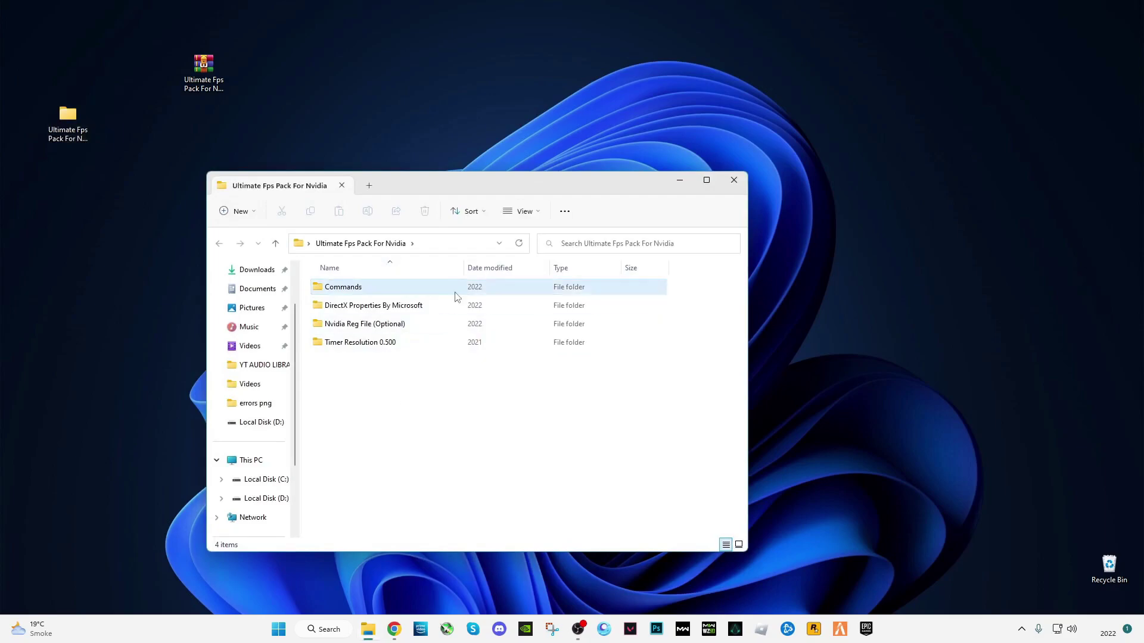
pyautogui.doubleClick(577, 189)
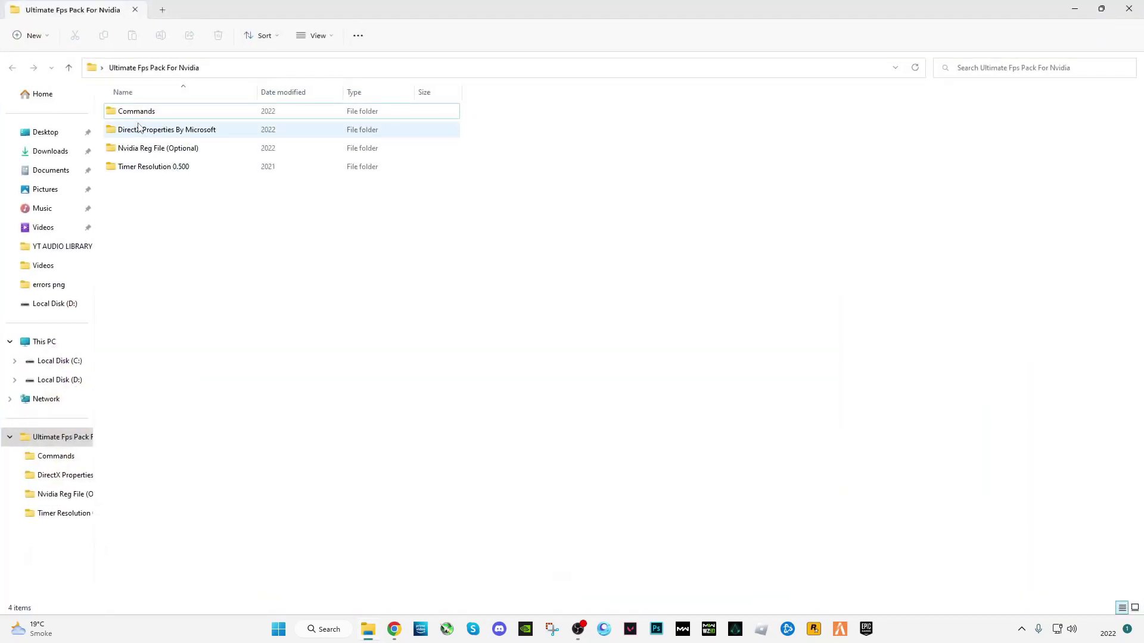
pyautogui.doubleClick(152, 113)
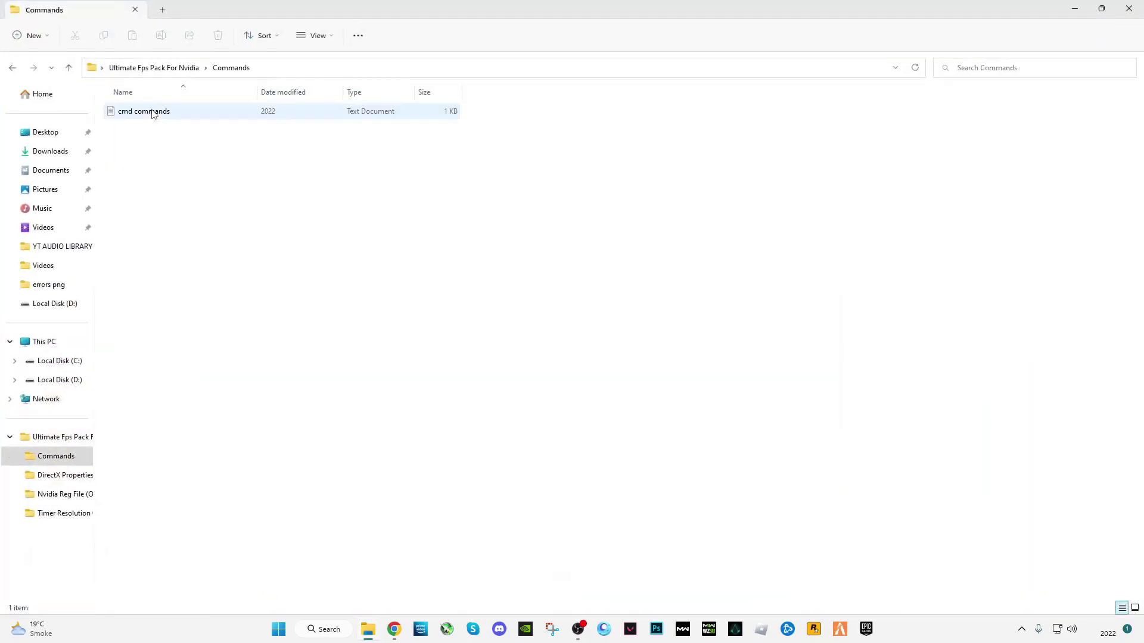
pyautogui.doubleClick(149, 115)
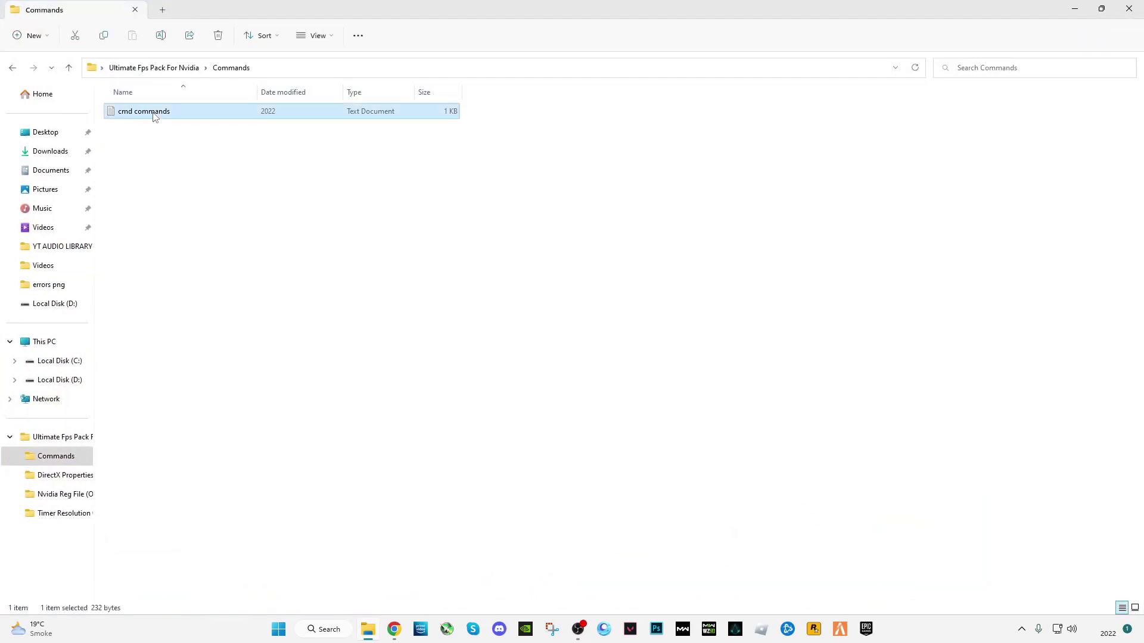
pyautogui.moveTo(486, 125); pyautogui.dragTo(189, 126)
pyautogui.rightClick(188, 130)
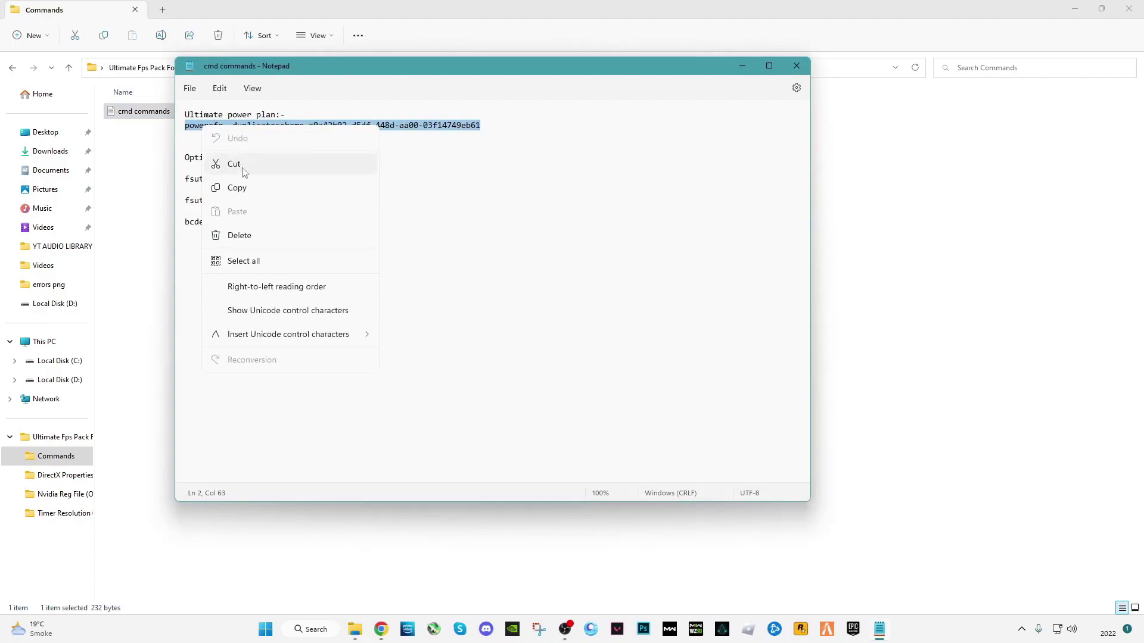
pyautogui.click(250, 192)
# - Search Windows for cmd and bring up the Command Prompt launch options
pyautogui.click(310, 629)
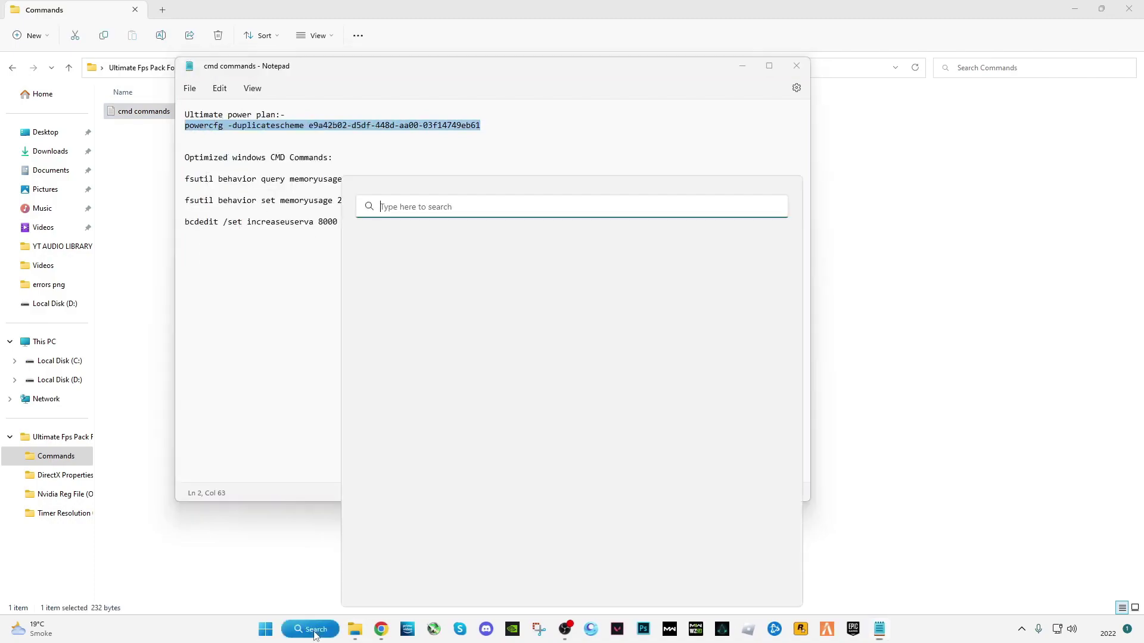
pyautogui.write('cmd')
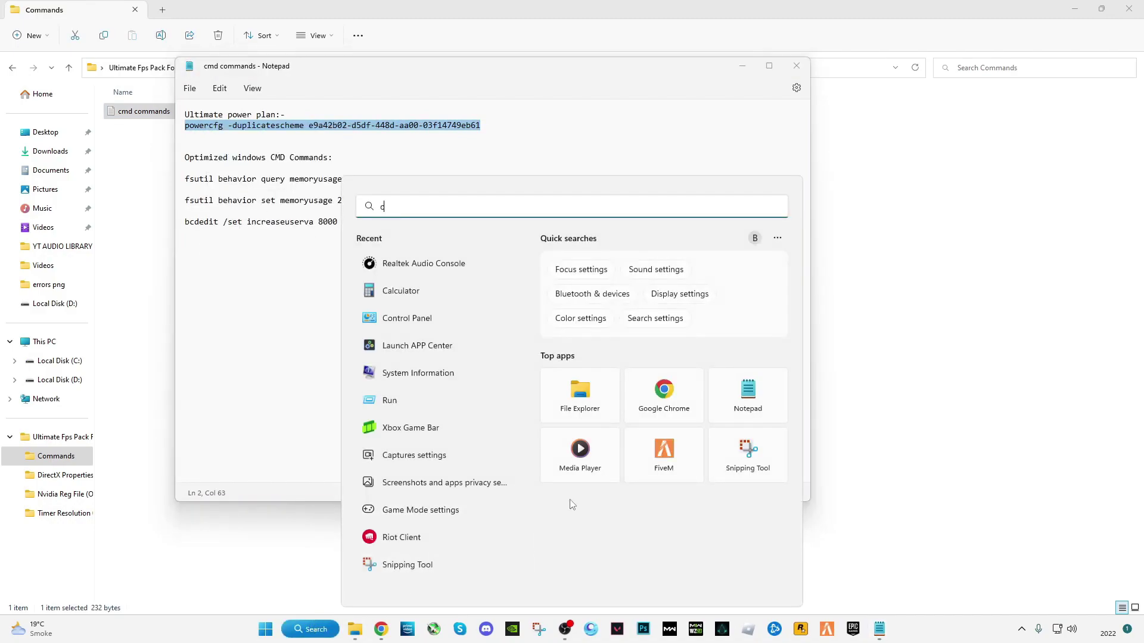
pyautogui.rightClick(426, 320)
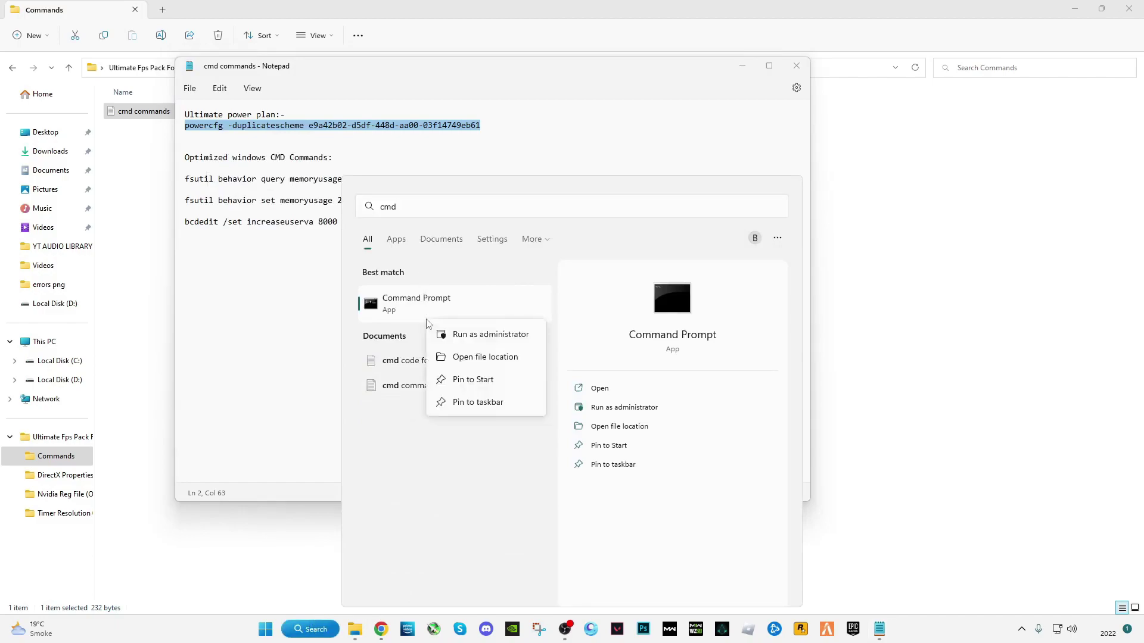
# - Paste and run the powercfg Ultimate Performance command in an administrator Command Prompt
pyautogui.click(472, 334)
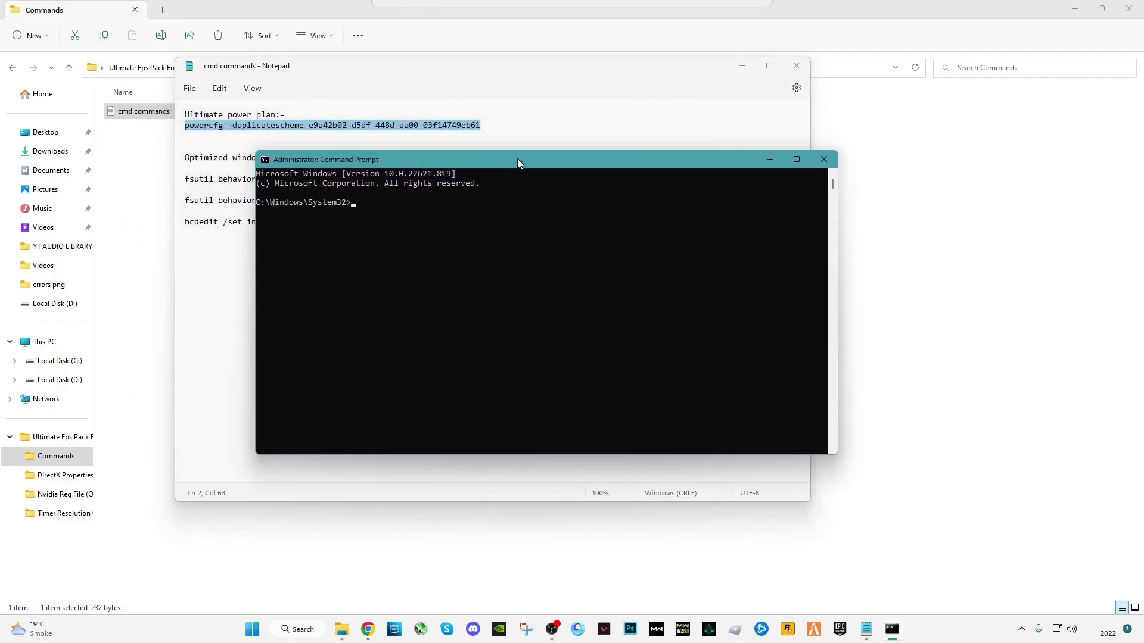
pyautogui.moveTo(517, 158); pyautogui.dragTo(616, 257)
pyautogui.click(470, 300)
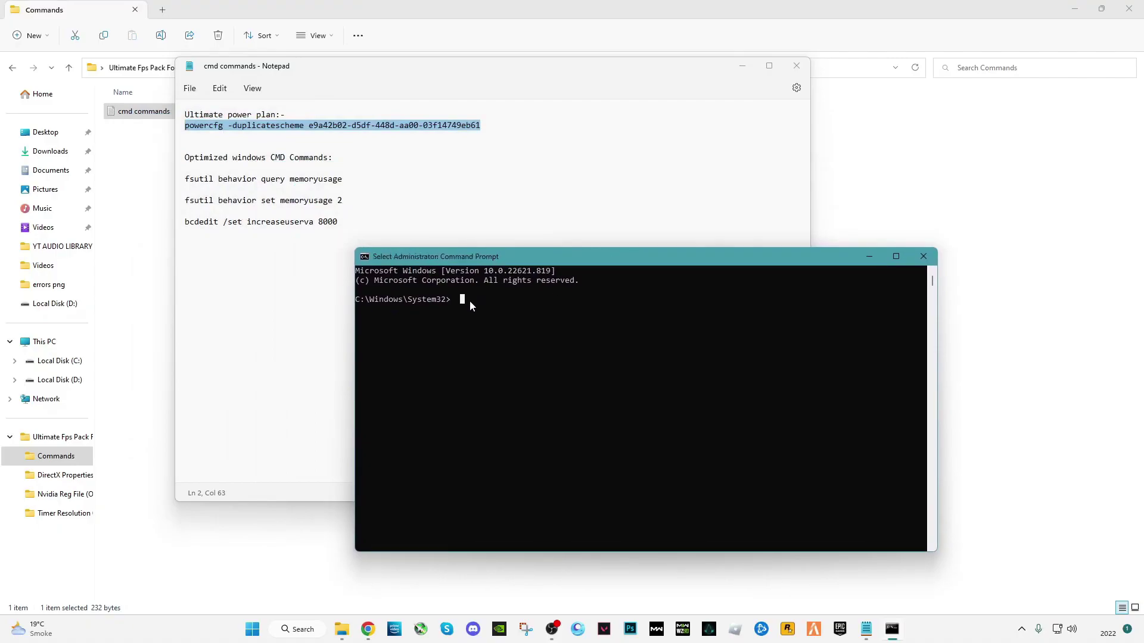
pyautogui.rightClick(513, 314)
pyautogui.press('Return')
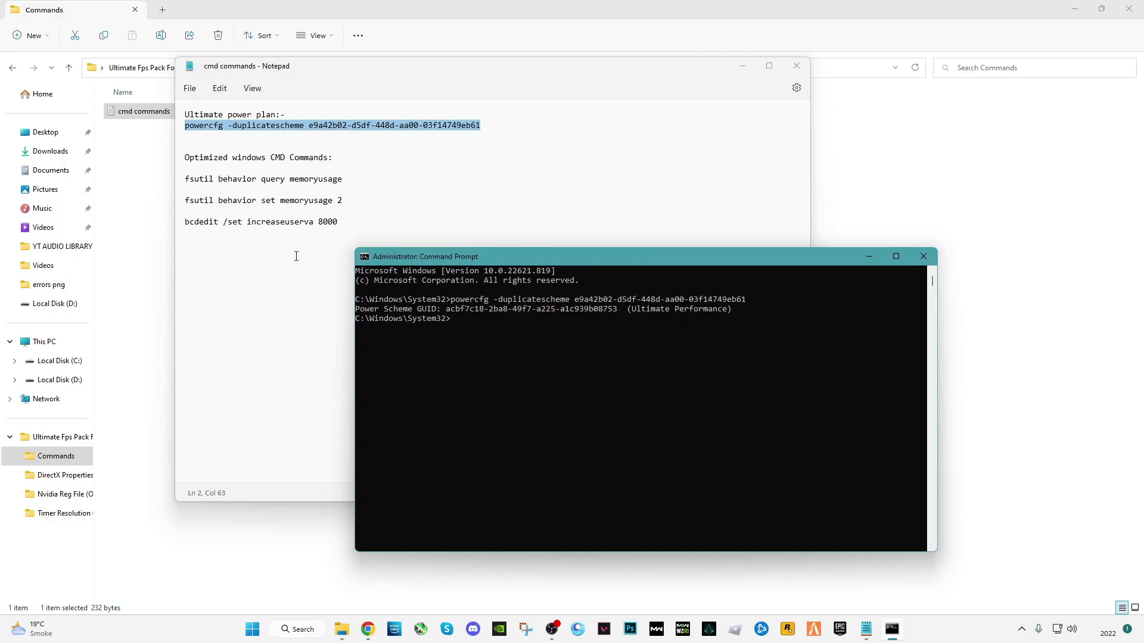
# - Copy the fsutil memoryusage 2 and bcdedit increaseuserva 8000 lines into the console and run them
pyautogui.click(358, 222)
pyautogui.moveTo(382, 229); pyautogui.dragTo(186, 179)
pyautogui.rightClick(191, 180)
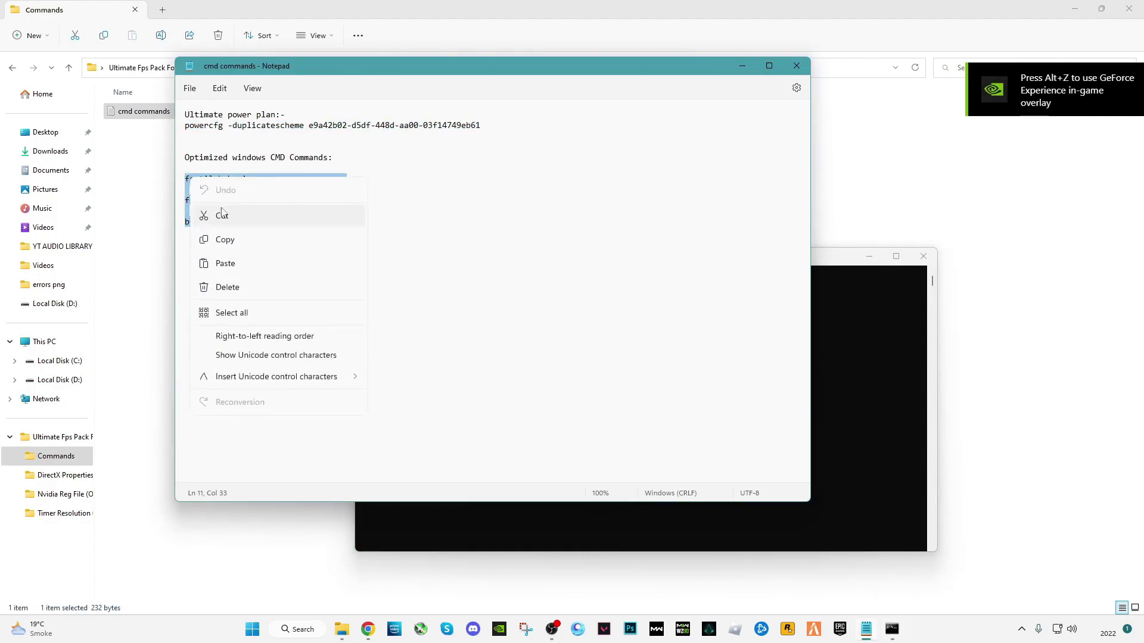
pyautogui.click(232, 236)
pyautogui.click(848, 401)
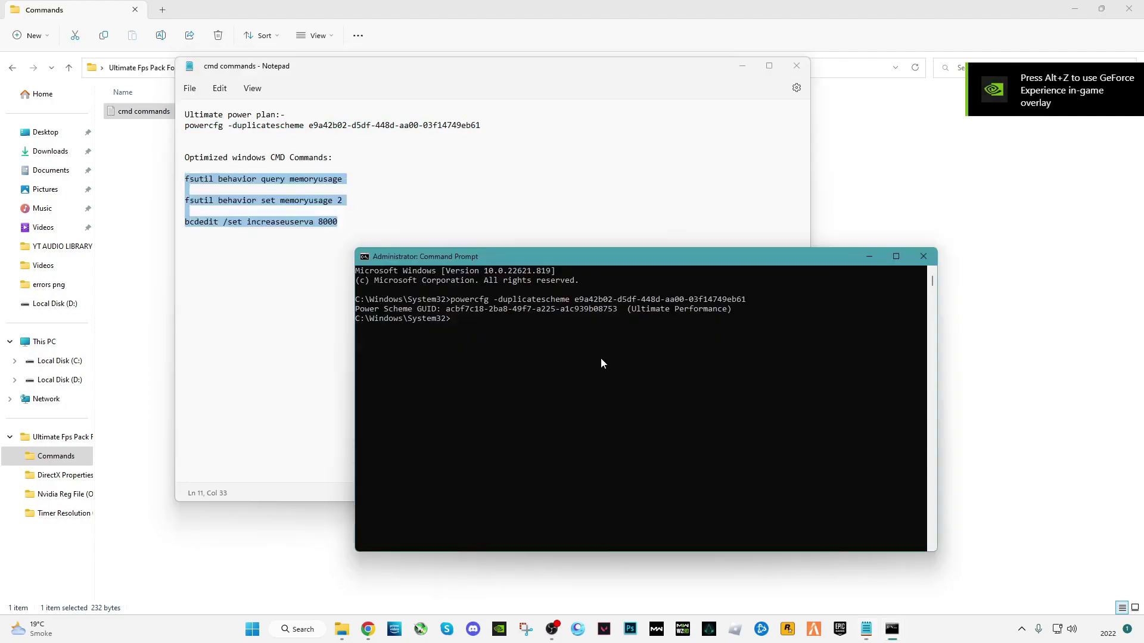
pyautogui.rightClick(497, 334)
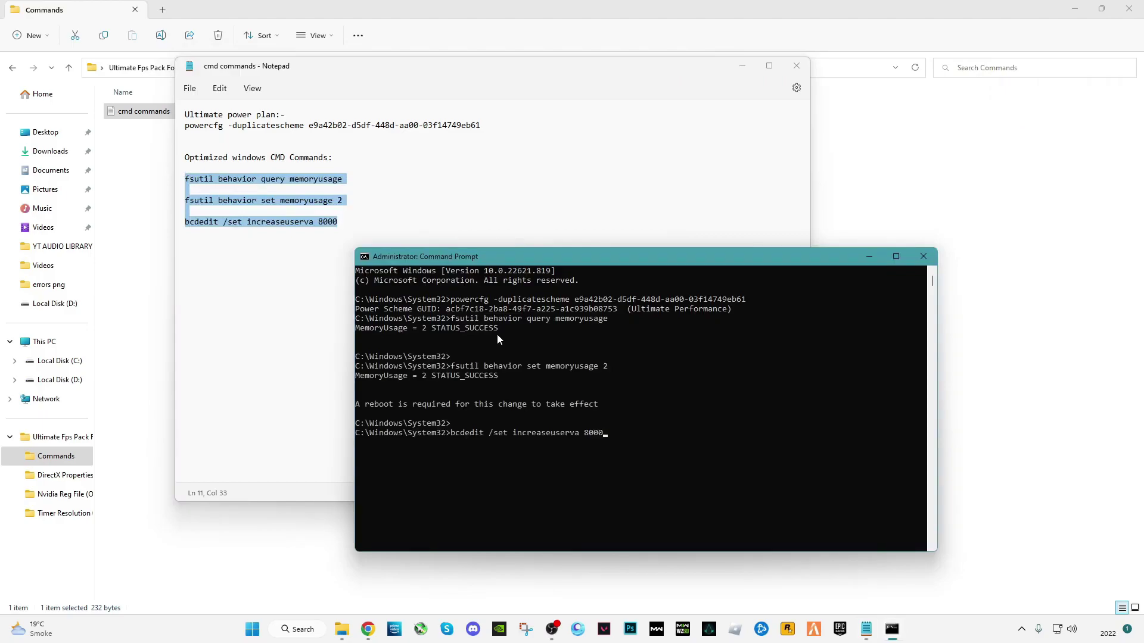
pyautogui.press('Return')
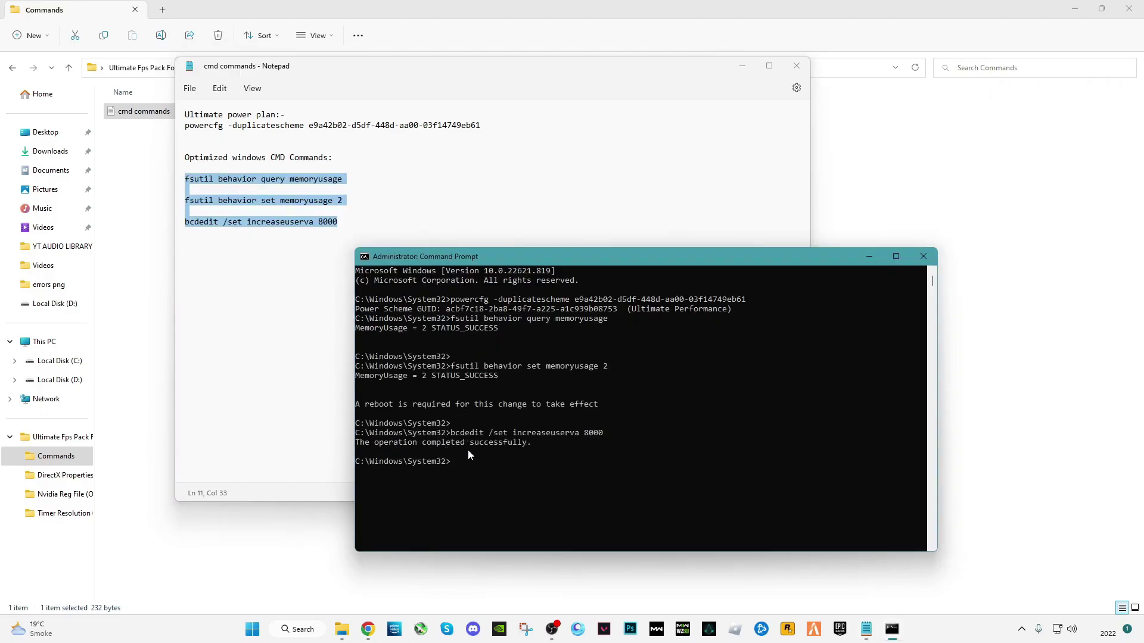
# - Exit the console, close Notepad, and go back to the Ultimate Fps Pack For Nvidia folder
pyautogui.write('Exit')
pyautogui.press('Return')
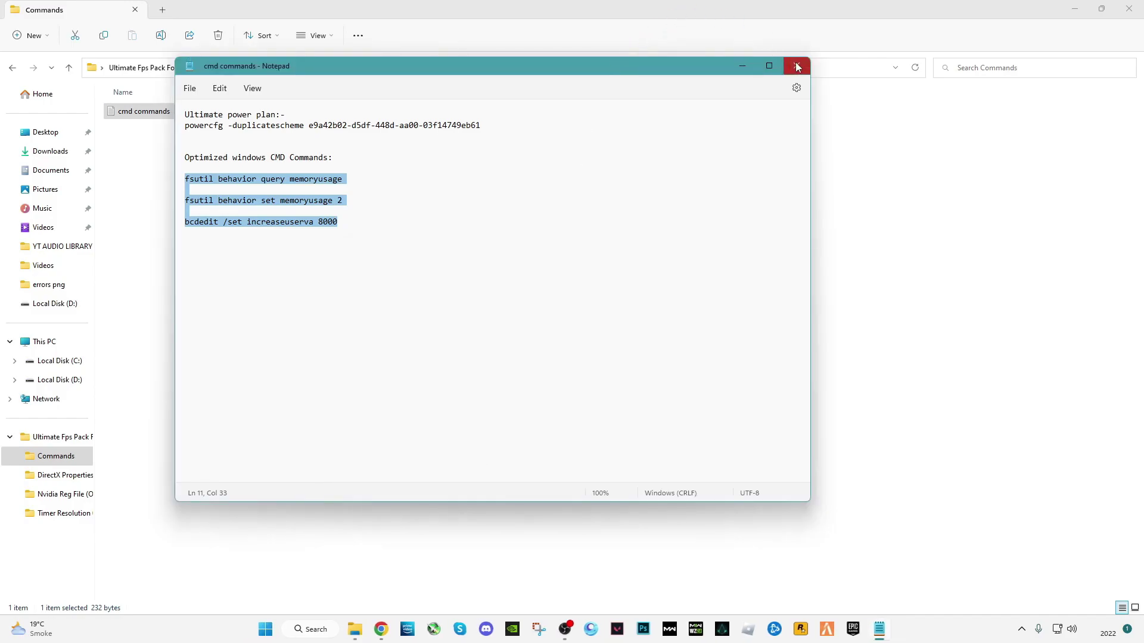
pyautogui.click(797, 67)
pyautogui.click(268, 299)
pyautogui.click(12, 67)
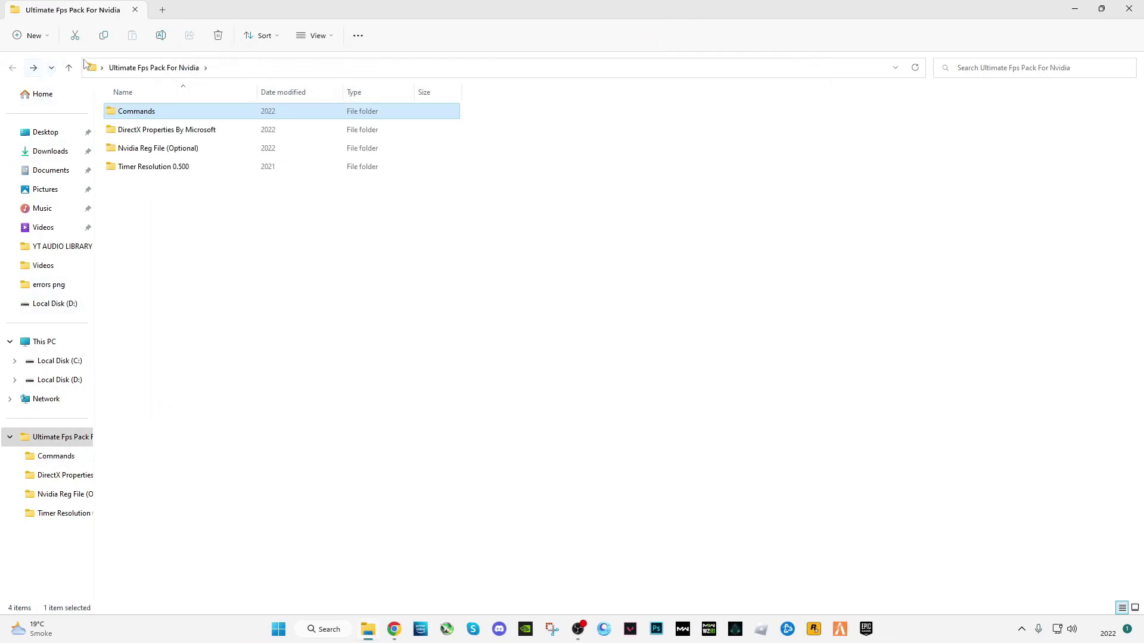
# - Launch dxcpl from the DirectX Properties By Microsoft folder
pyautogui.click(218, 342)
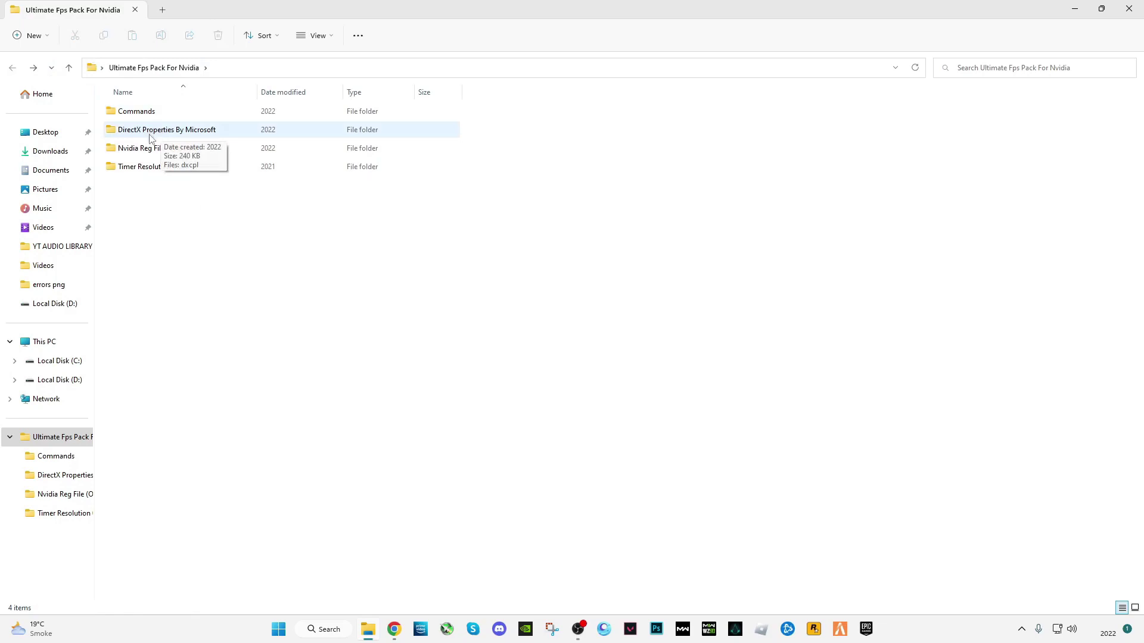
pyautogui.doubleClick(149, 134)
pyautogui.click(127, 117)
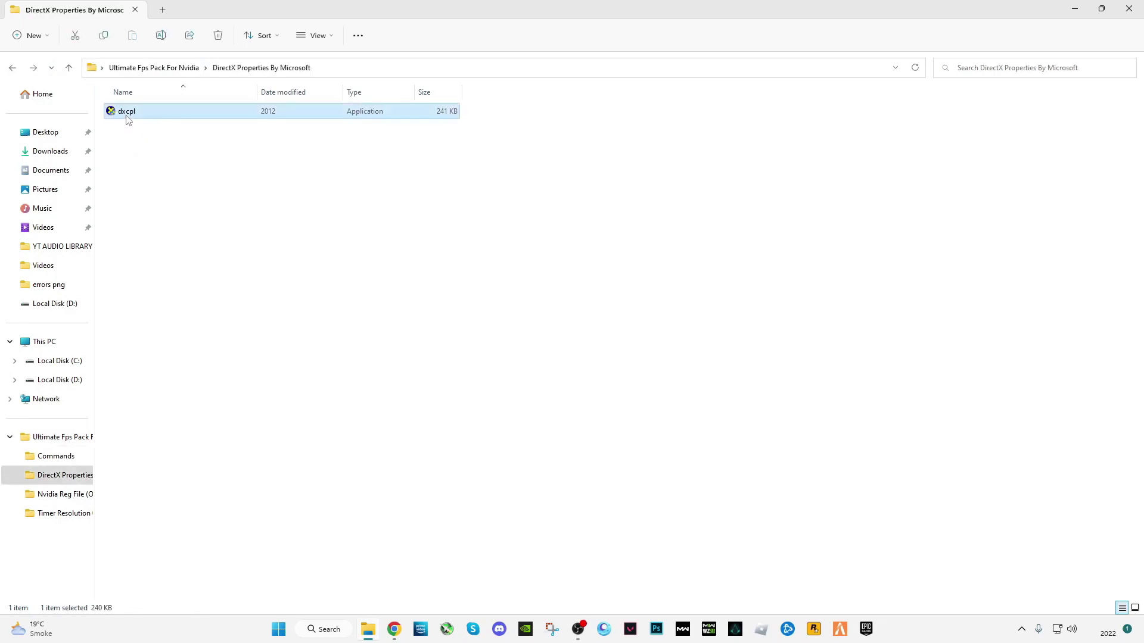
pyautogui.doubleClick(127, 113)
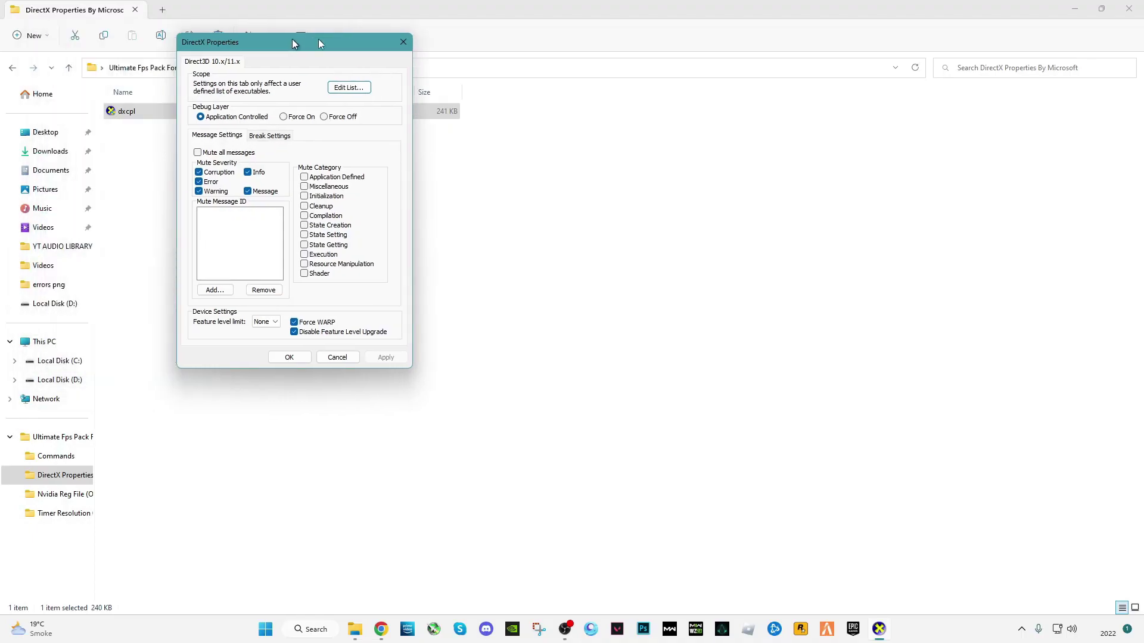
pyautogui.moveTo(312, 42); pyautogui.dragTo(575, 145)
# - Add Battle.net.exe to the Direct3D executable list
pyautogui.click(633, 195)
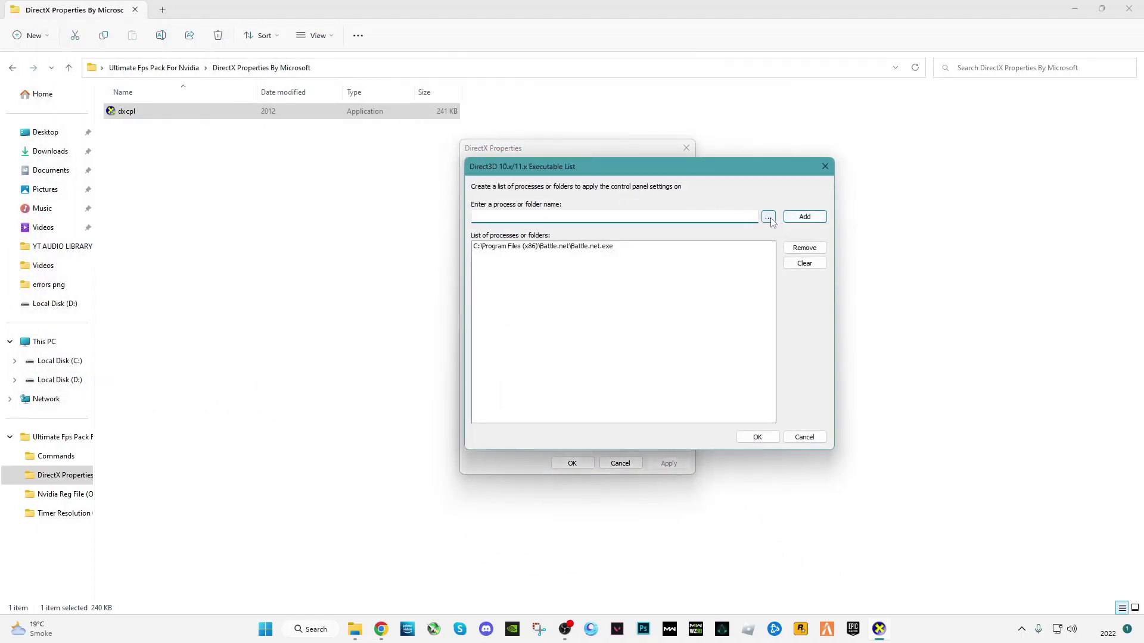
pyautogui.click(768, 217)
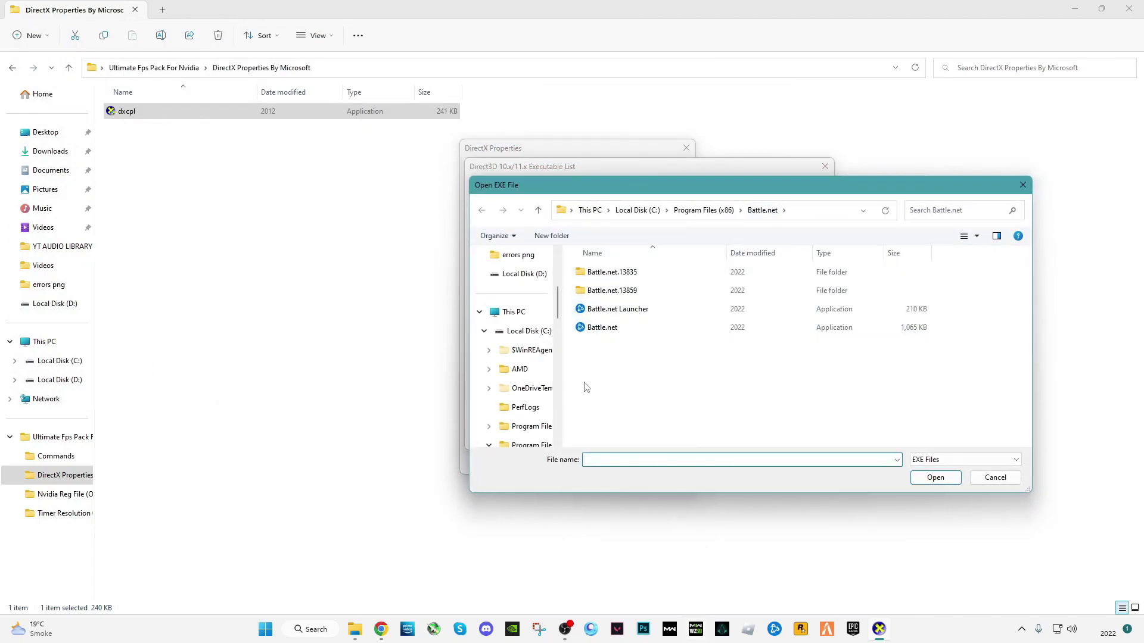
pyautogui.click(617, 330)
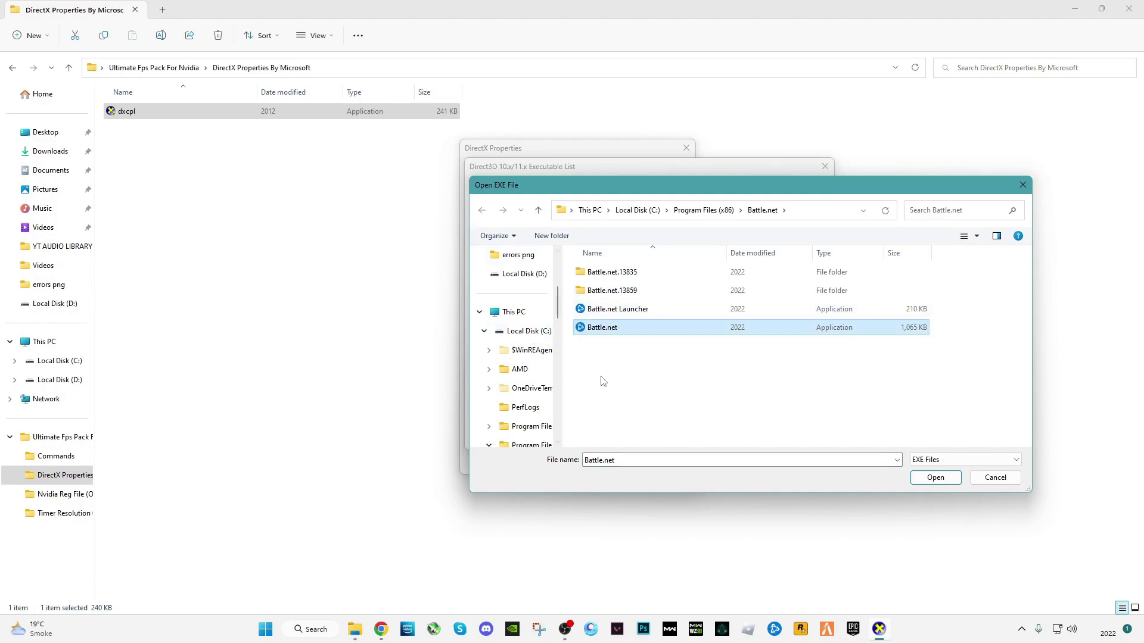
pyautogui.scroll(-2, 524, 387)
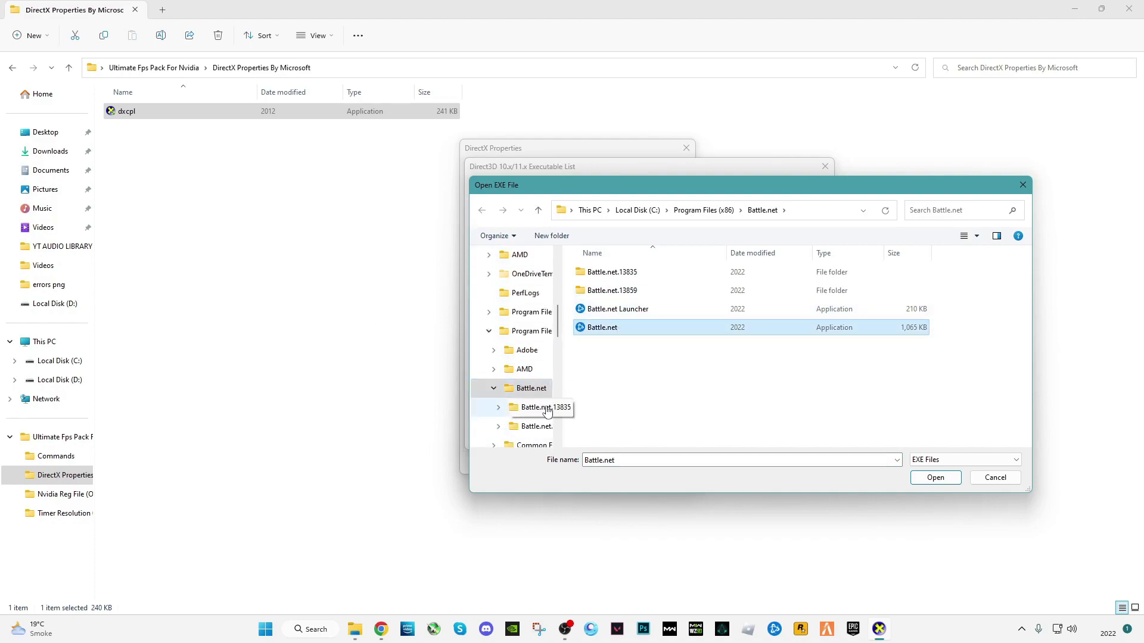
pyautogui.scroll(2, 547, 411)
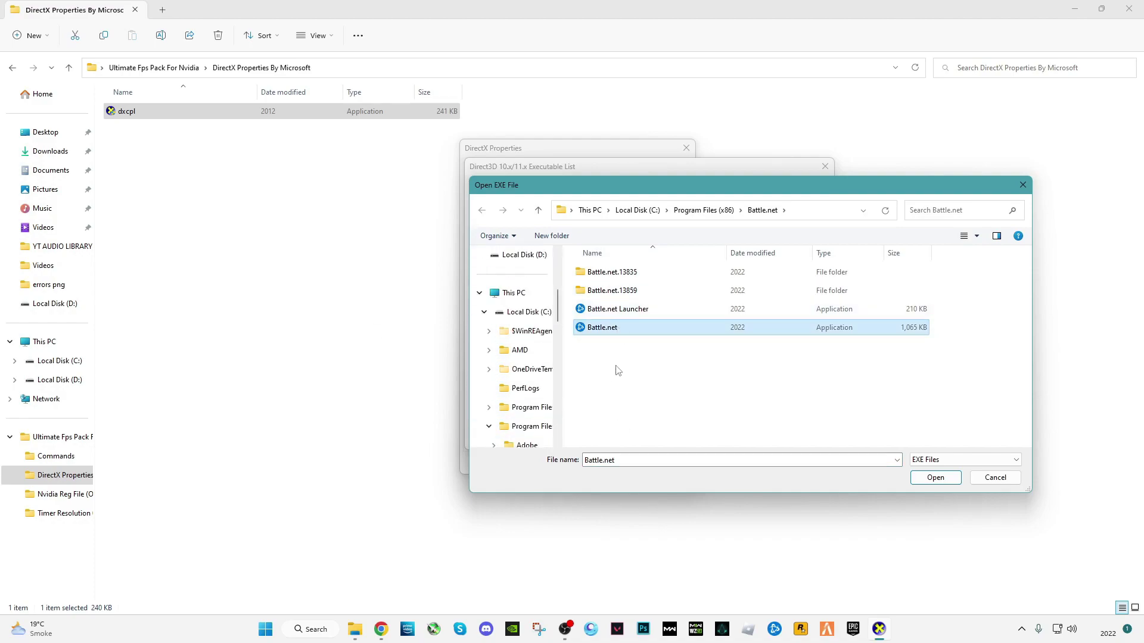
pyautogui.click(935, 478)
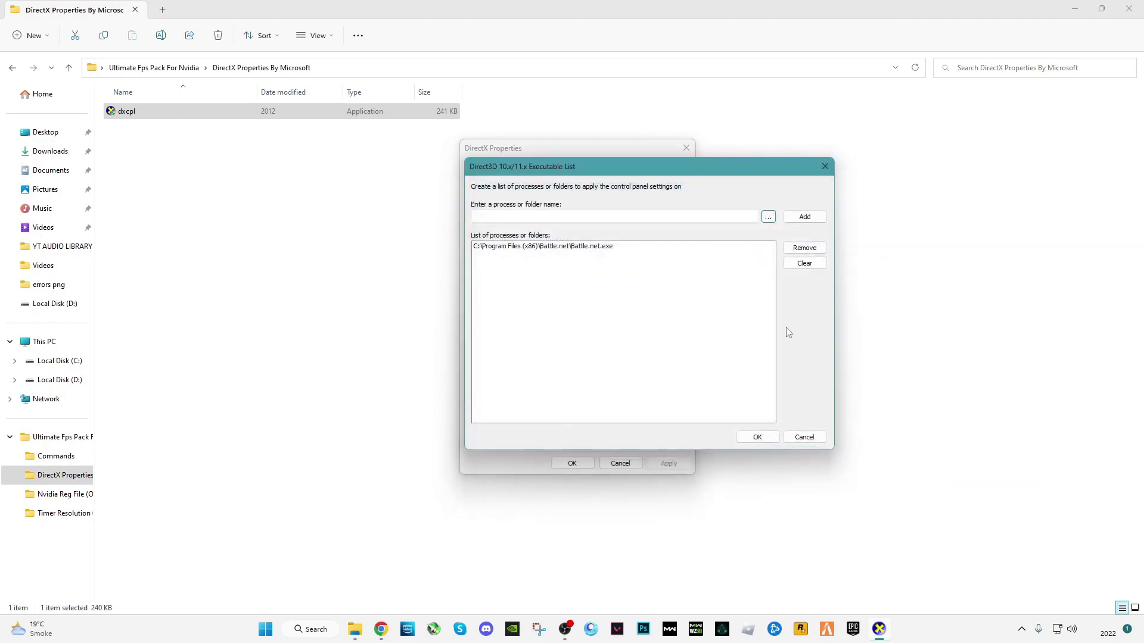
pyautogui.click(757, 436)
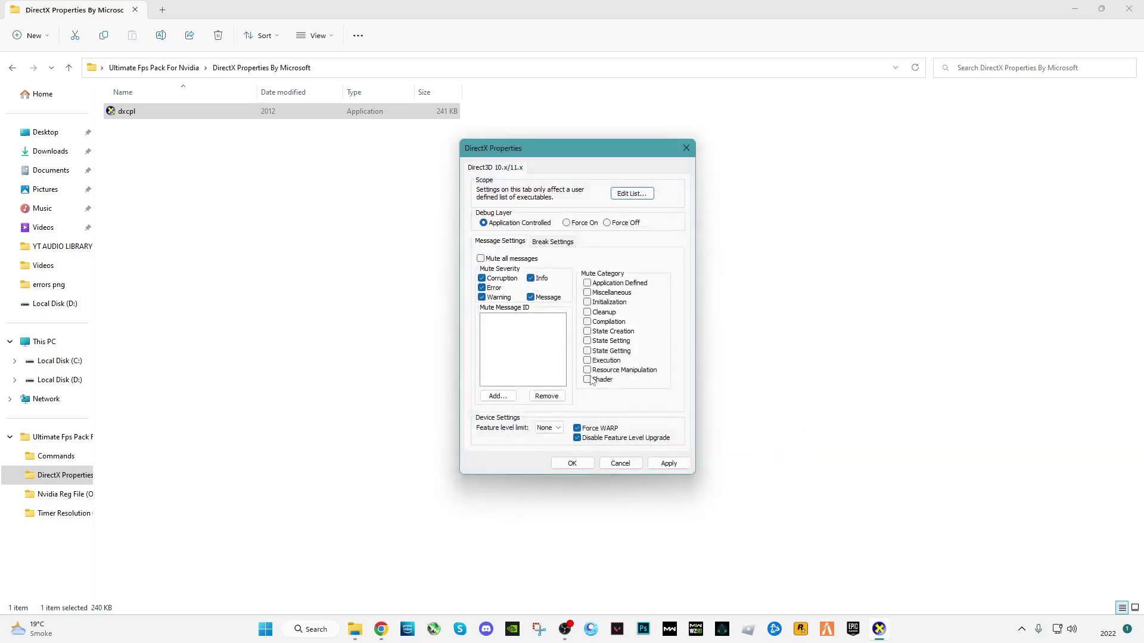
# - Apply the Force WARP and Disable Feature Level Upgrade settings and return to the pack folder
pyautogui.click(668, 464)
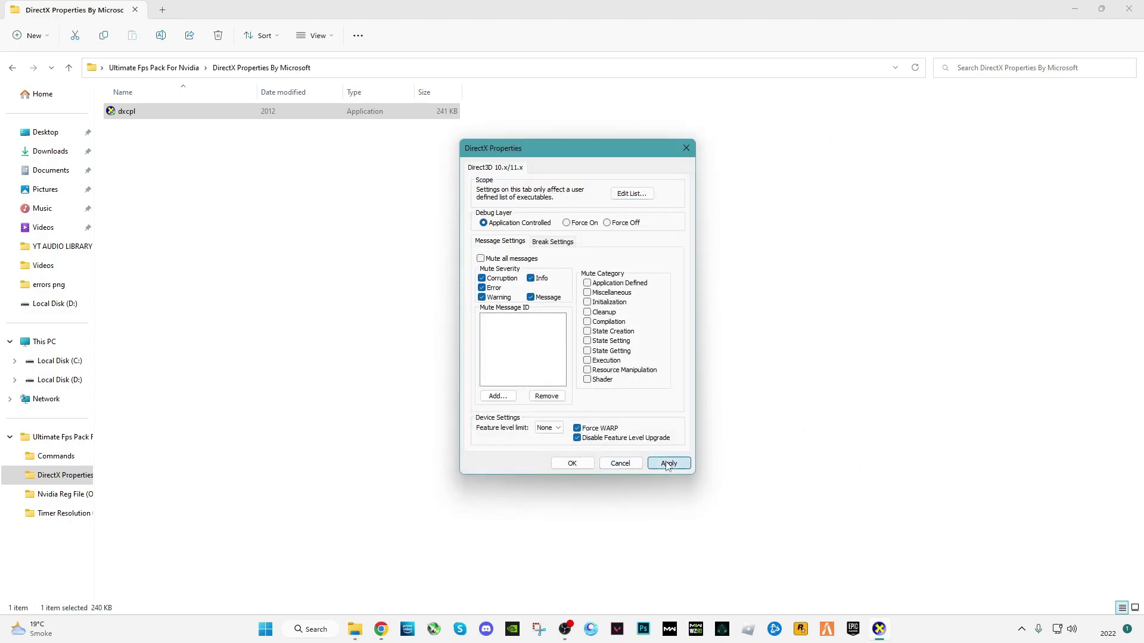
pyautogui.click(573, 464)
pyautogui.click(13, 67)
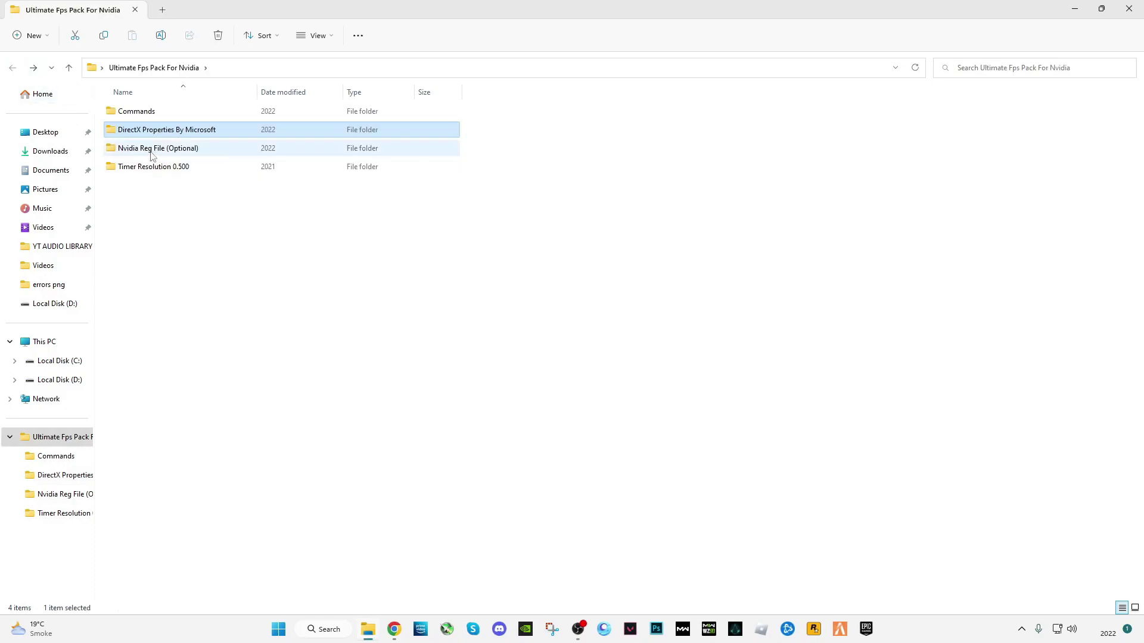
# - Merge Unhide Silk Smoothness.reg from Nvidia Reg File (Optional) into the registry, then go back
pyautogui.click(133, 153)
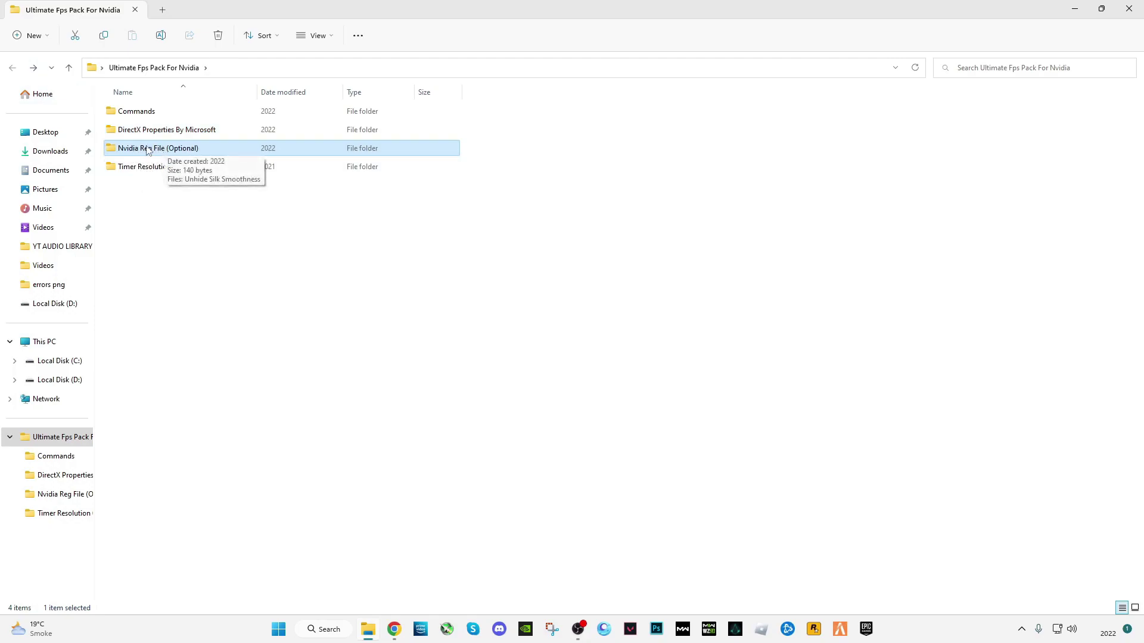
pyautogui.doubleClick(165, 149)
pyautogui.click(138, 113)
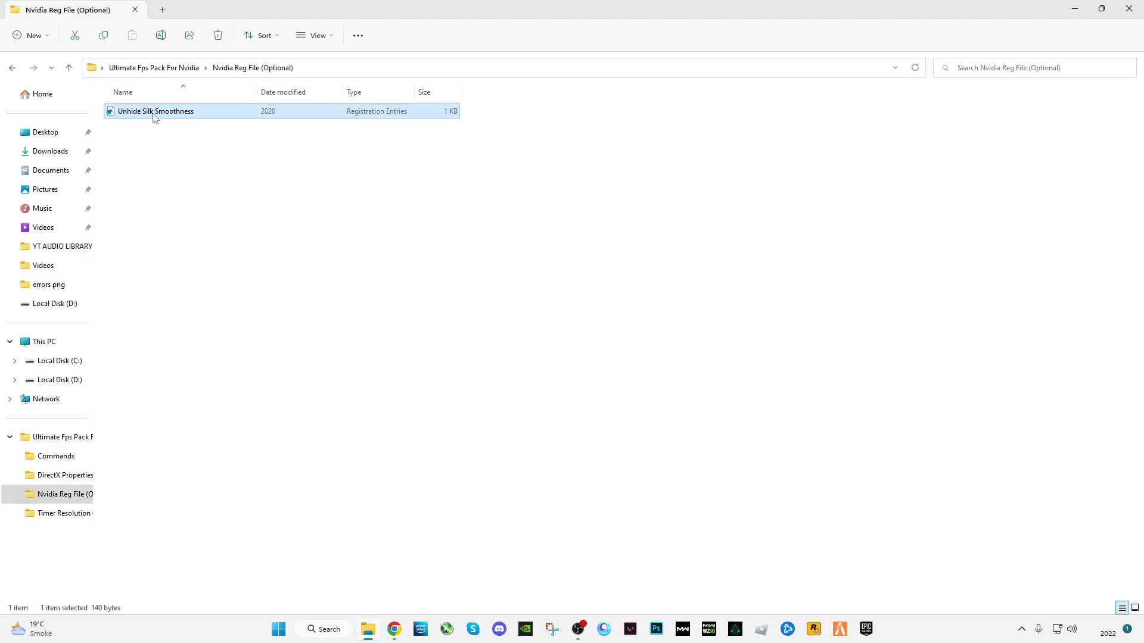
pyautogui.doubleClick(155, 113)
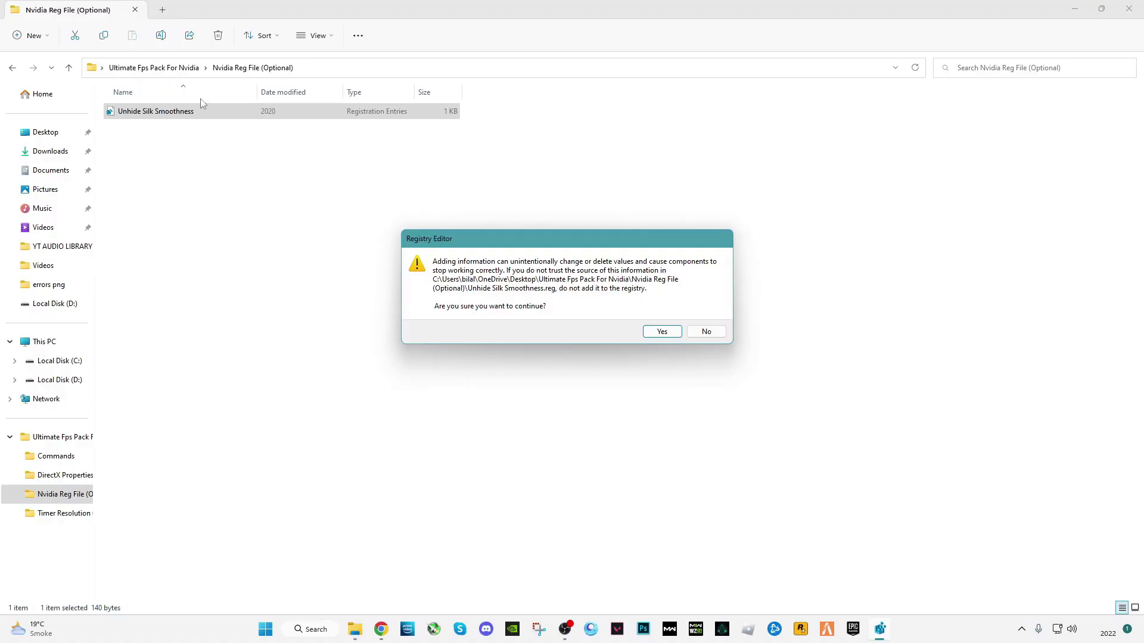
pyautogui.click(661, 332)
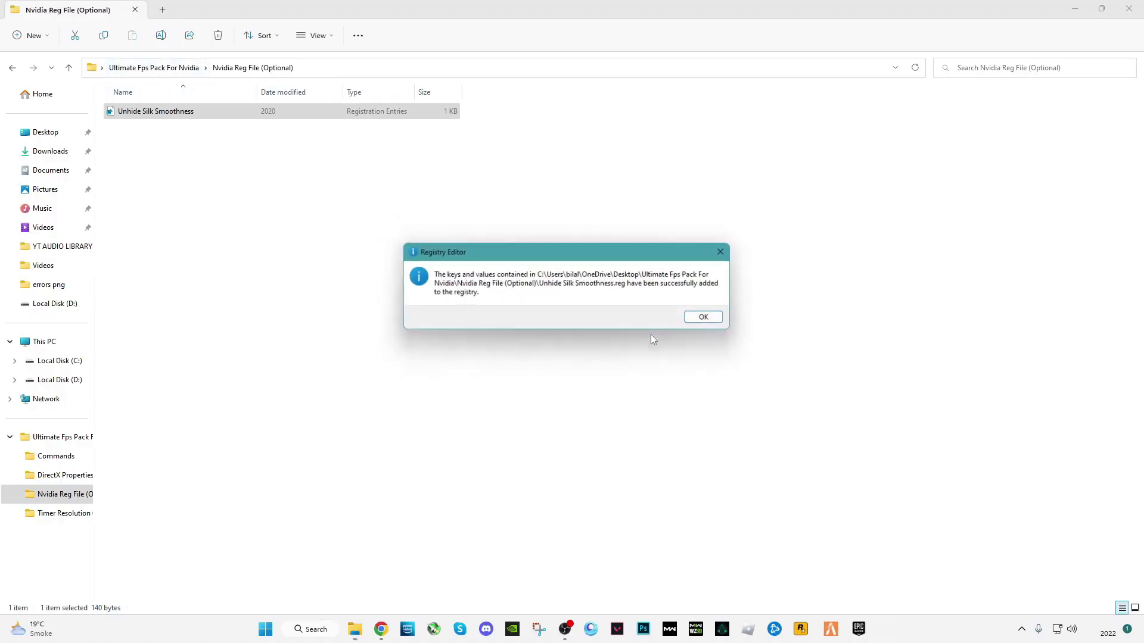
pyautogui.click(705, 320)
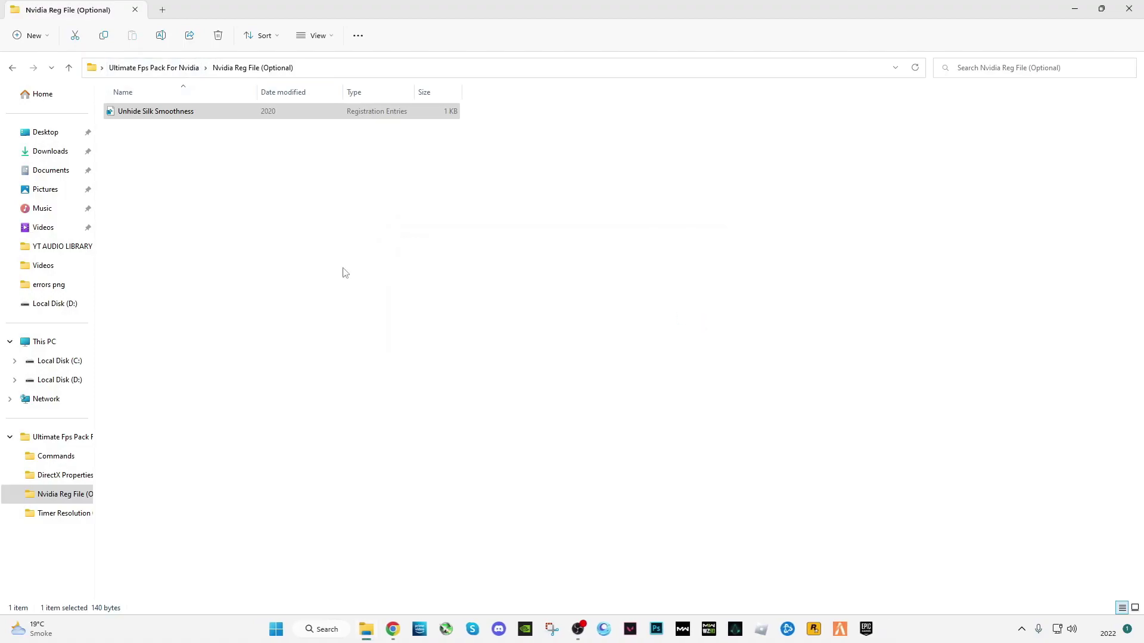
pyautogui.click(12, 67)
pyautogui.click(225, 237)
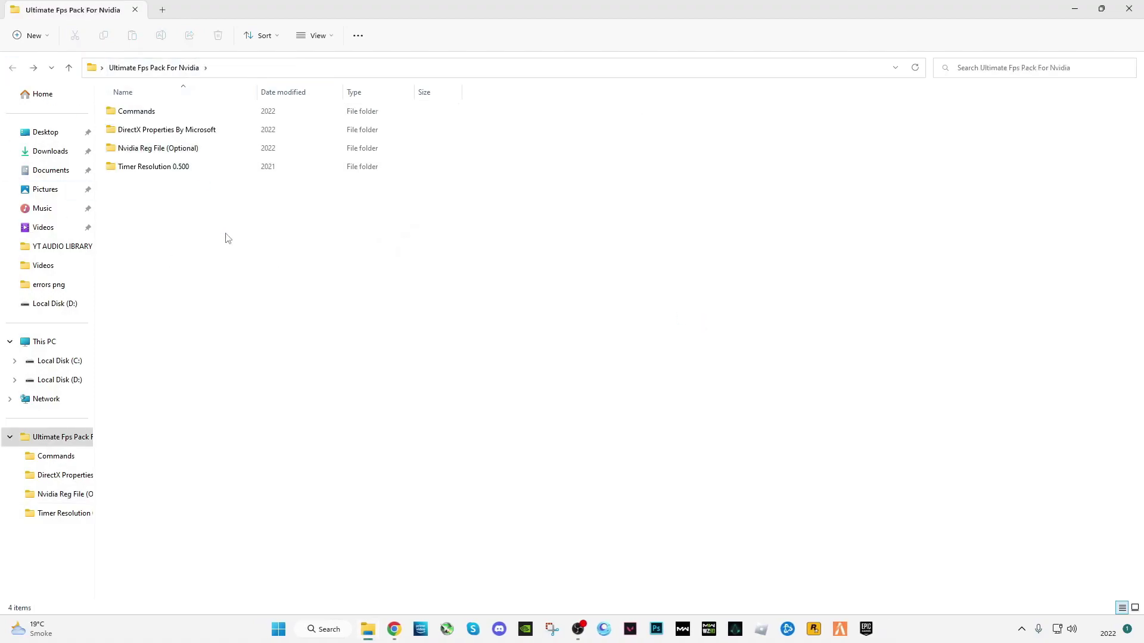
# - Copy the three bcdedit lines from the Timer Resolution 0.500 cmd code file and close Notepad
pyautogui.doubleClick(153, 170)
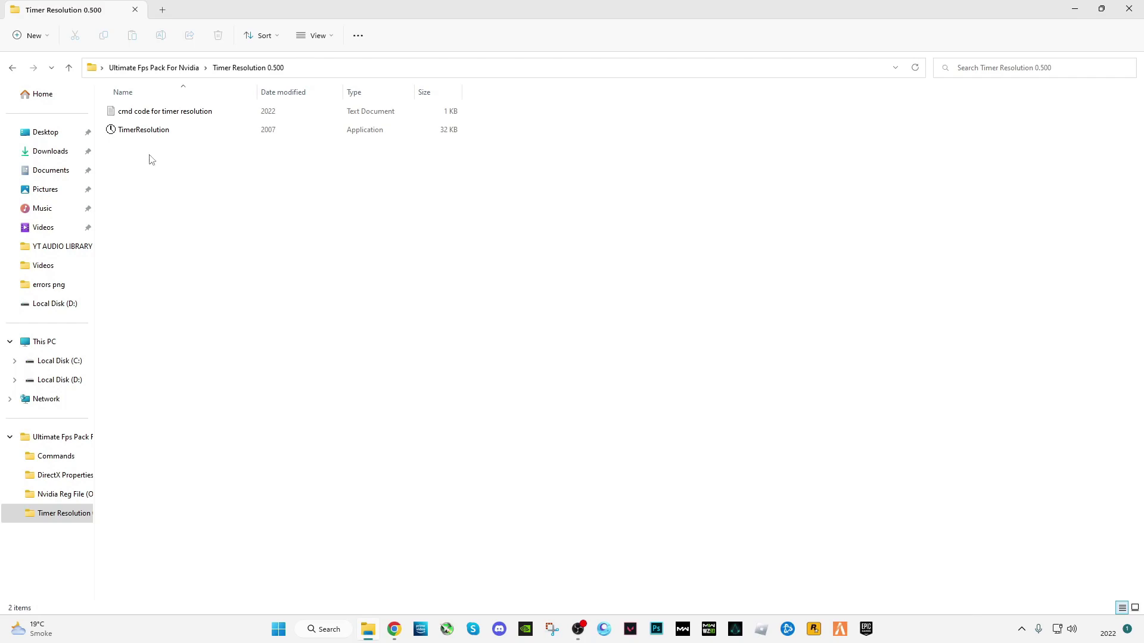
pyautogui.doubleClick(148, 114)
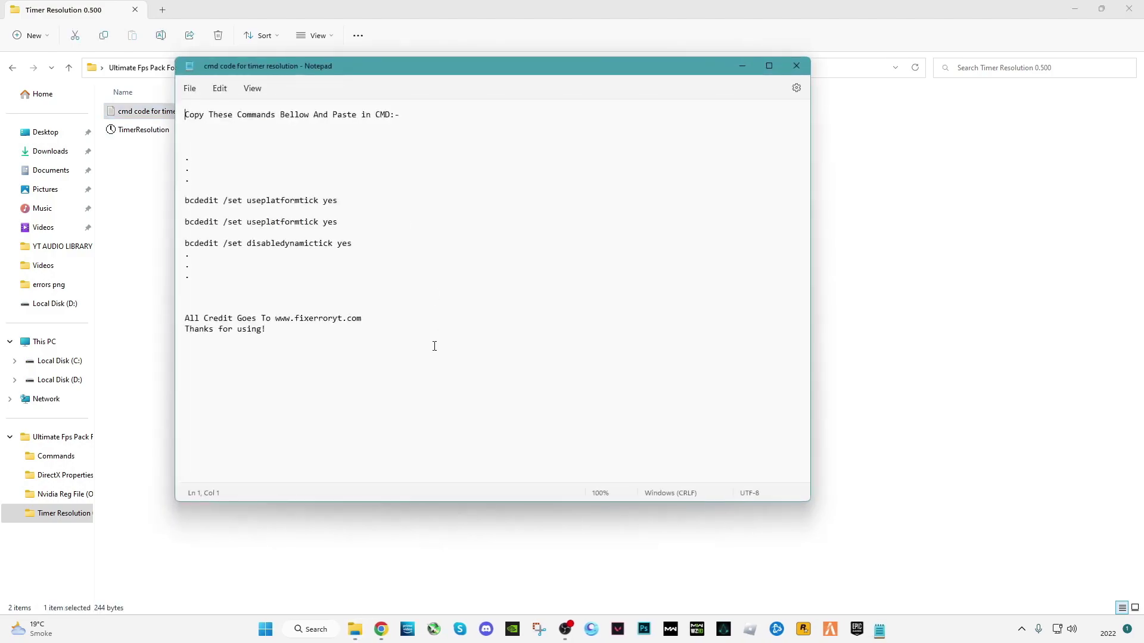
pyautogui.moveTo(365, 244); pyautogui.dragTo(189, 200)
pyautogui.rightClick(204, 203)
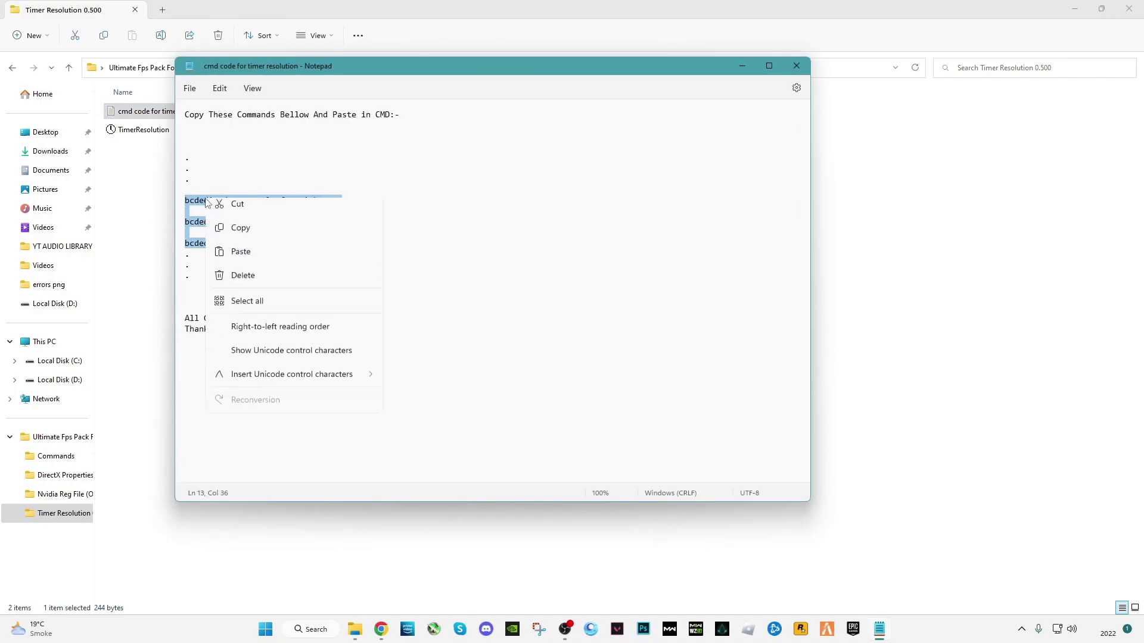
pyautogui.click(261, 265)
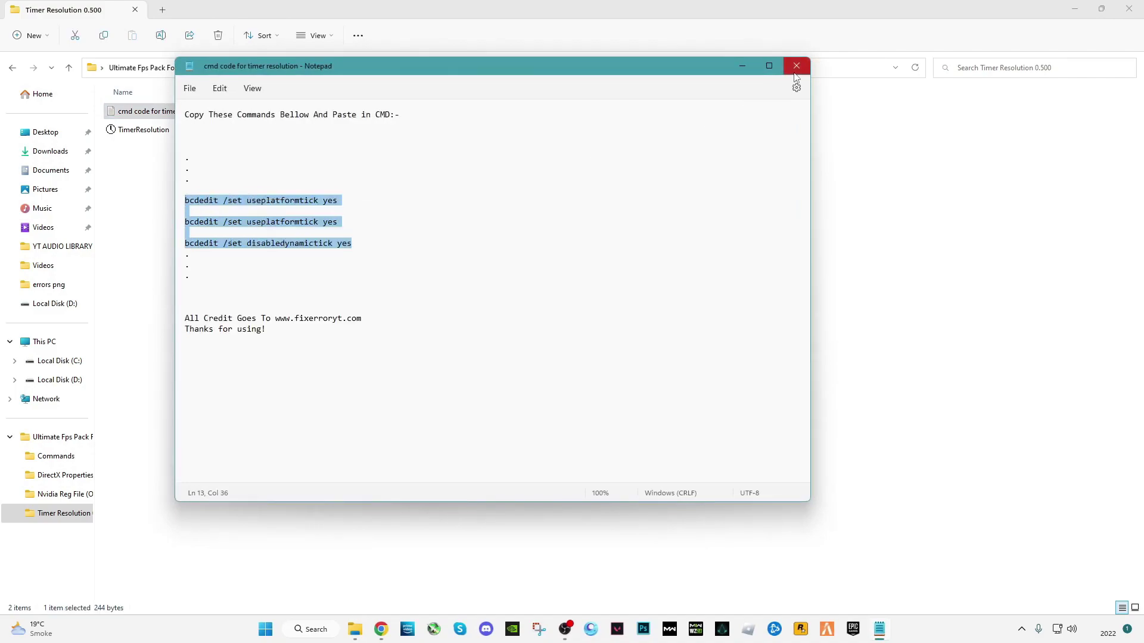
pyautogui.click(796, 65)
pyautogui.click(328, 629)
# - Run the bcdedit useplatformtick and disabledynamictick commands in an elevated Command Prompt, then exit
pyautogui.write('cmd')
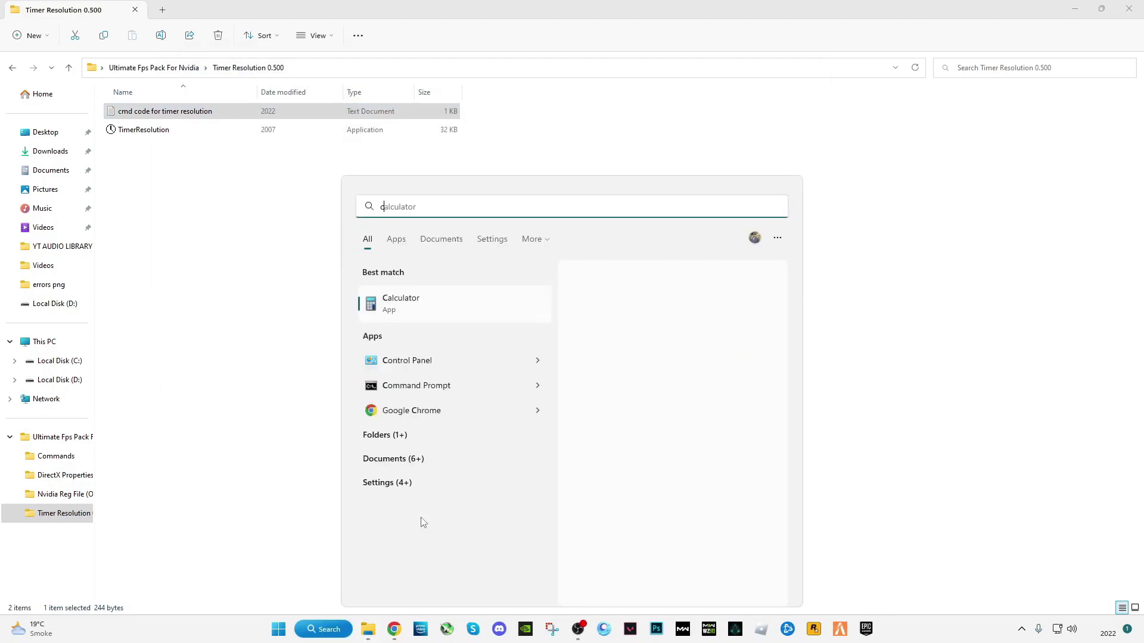
pyautogui.rightClick(405, 310)
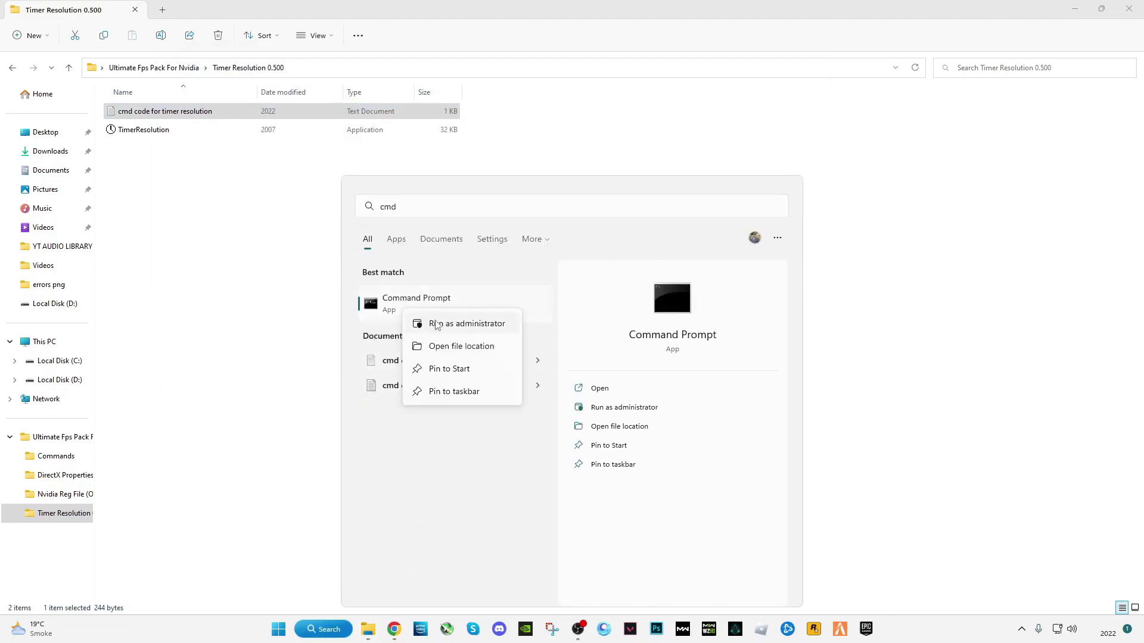
pyautogui.click(420, 323)
pyautogui.click(506, 208)
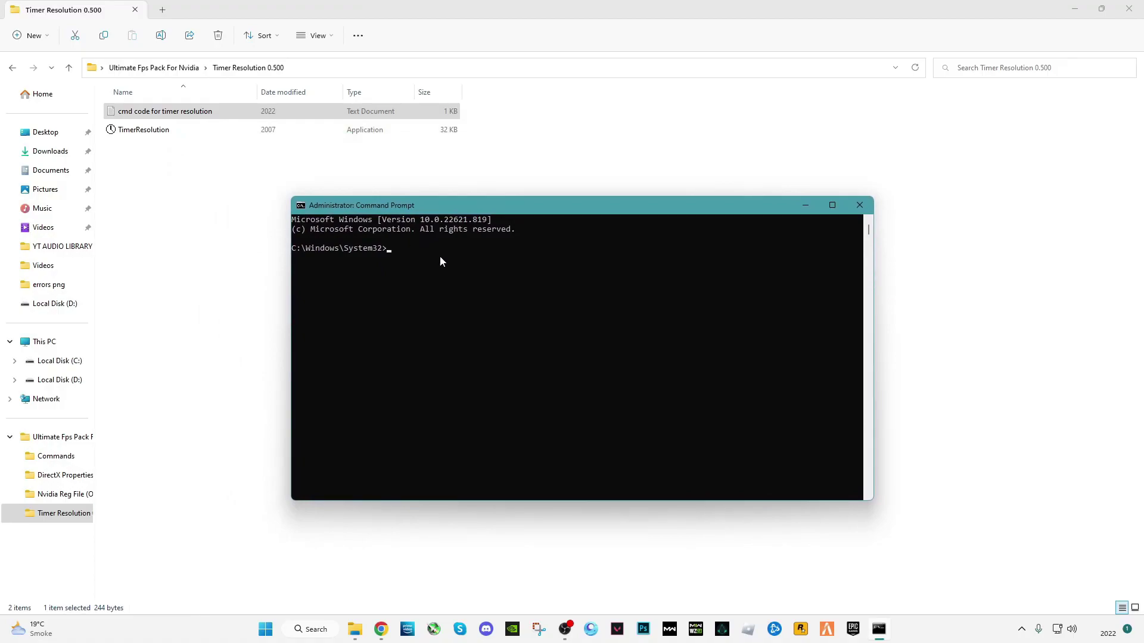
pyautogui.rightClick(460, 265)
pyautogui.press('Return')
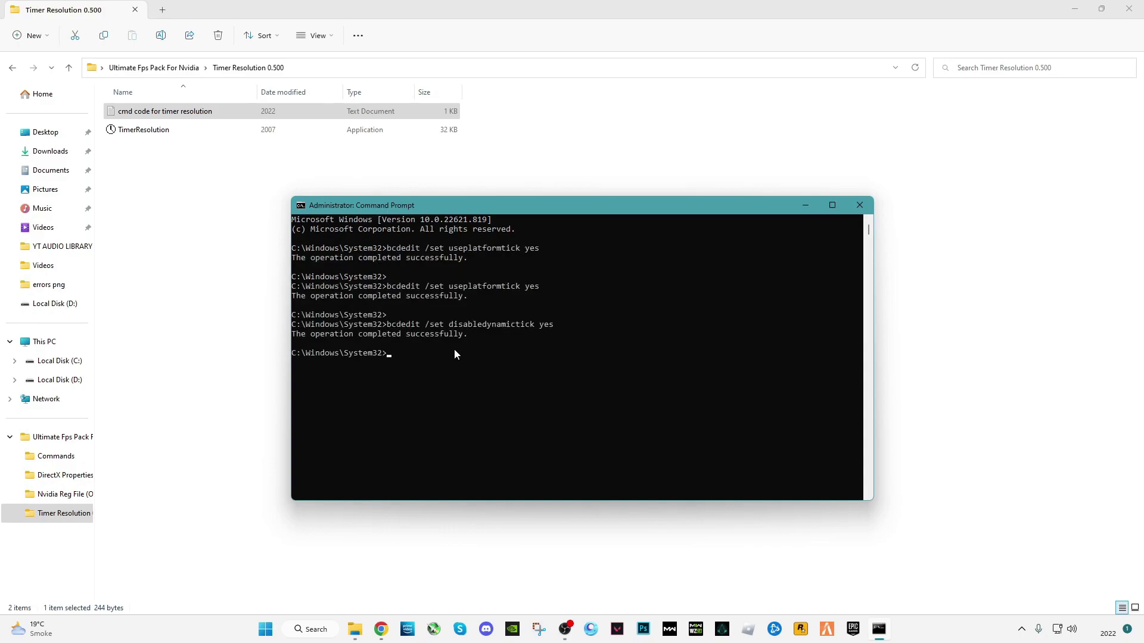
pyautogui.write('EXIT')
pyautogui.press('Return')
# - Launch TimerResolution.exe, set it to the 0.500 ms maximum, and minimize it
pyautogui.click(143, 158)
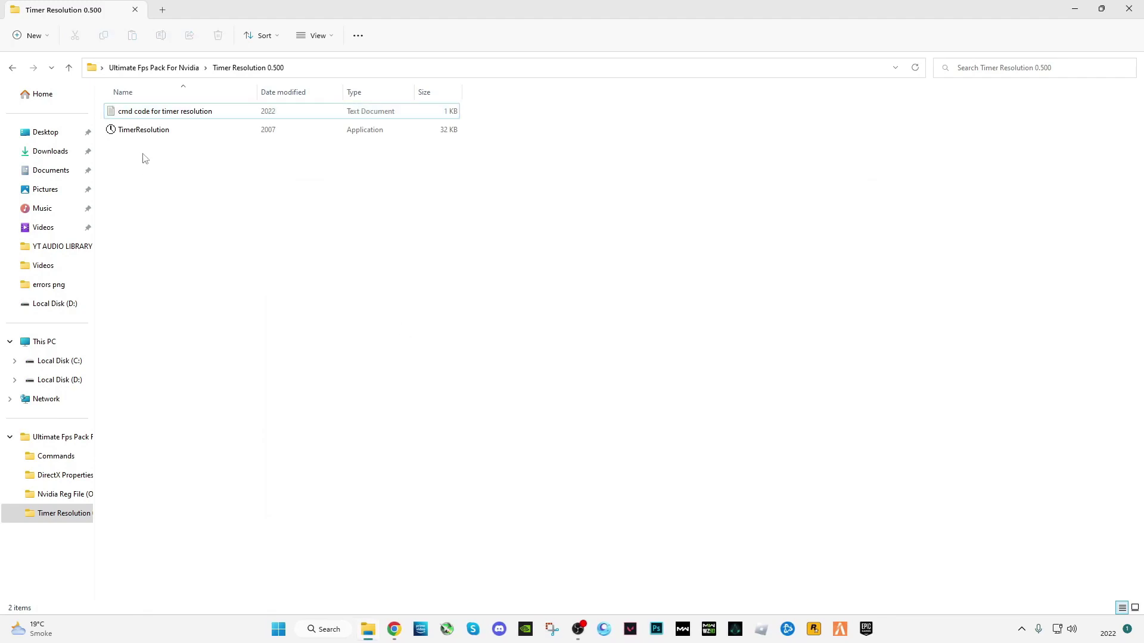
pyautogui.doubleClick(147, 130)
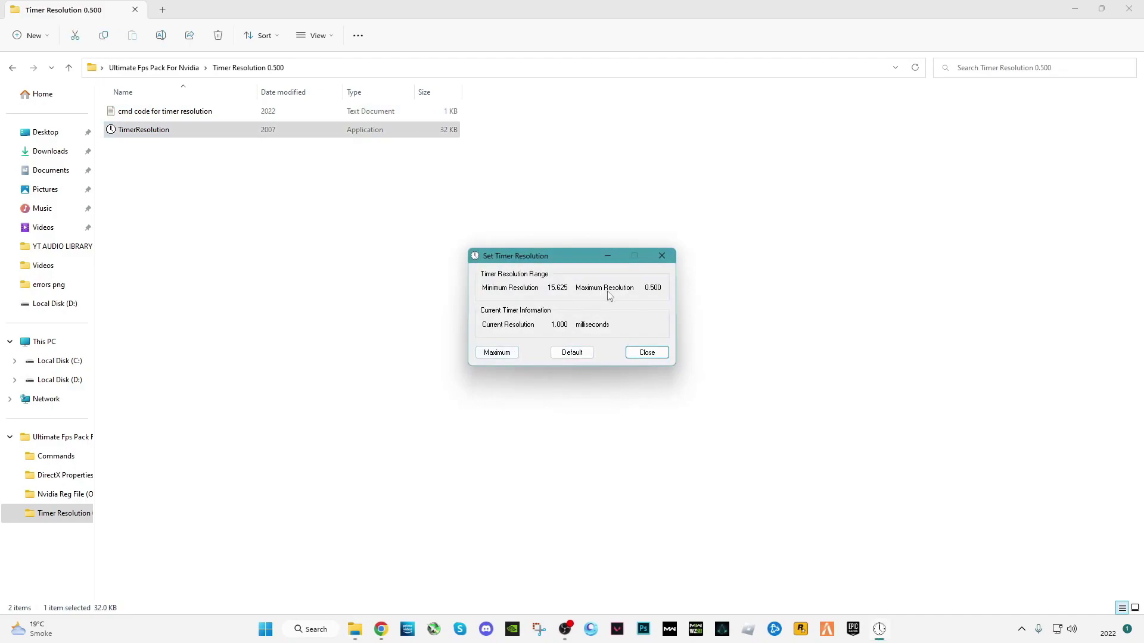
pyautogui.moveTo(646, 290); pyautogui.dragTo(654, 290)
pyautogui.moveTo(577, 256); pyautogui.dragTo(590, 239)
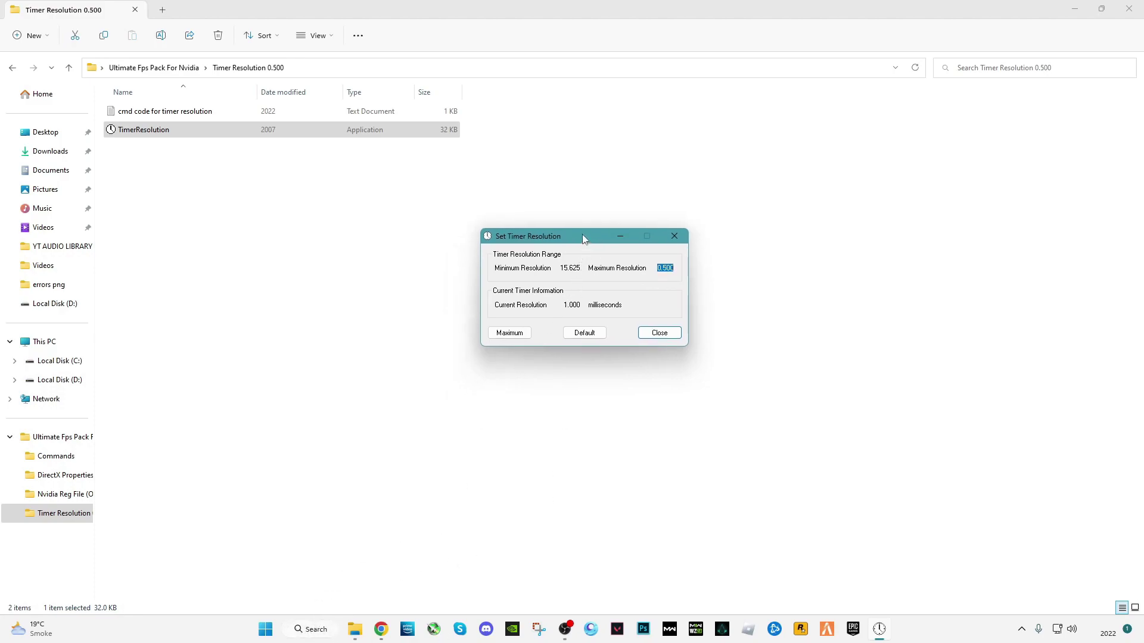
pyautogui.moveTo(581, 234); pyautogui.dragTo(578, 230)
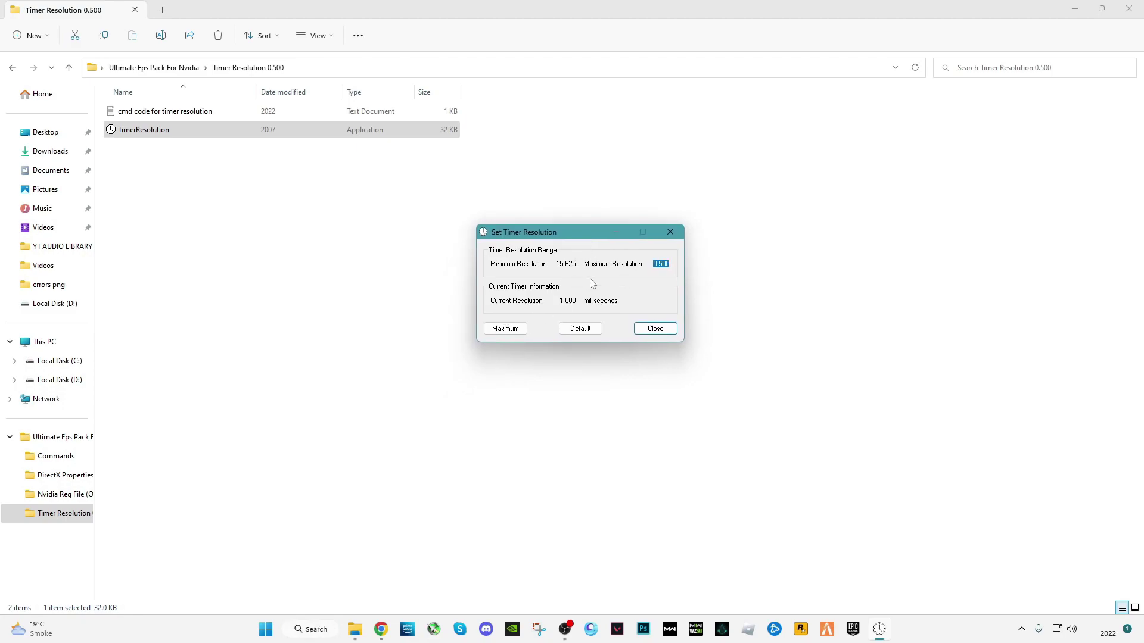
pyautogui.click(512, 333)
pyautogui.click(616, 232)
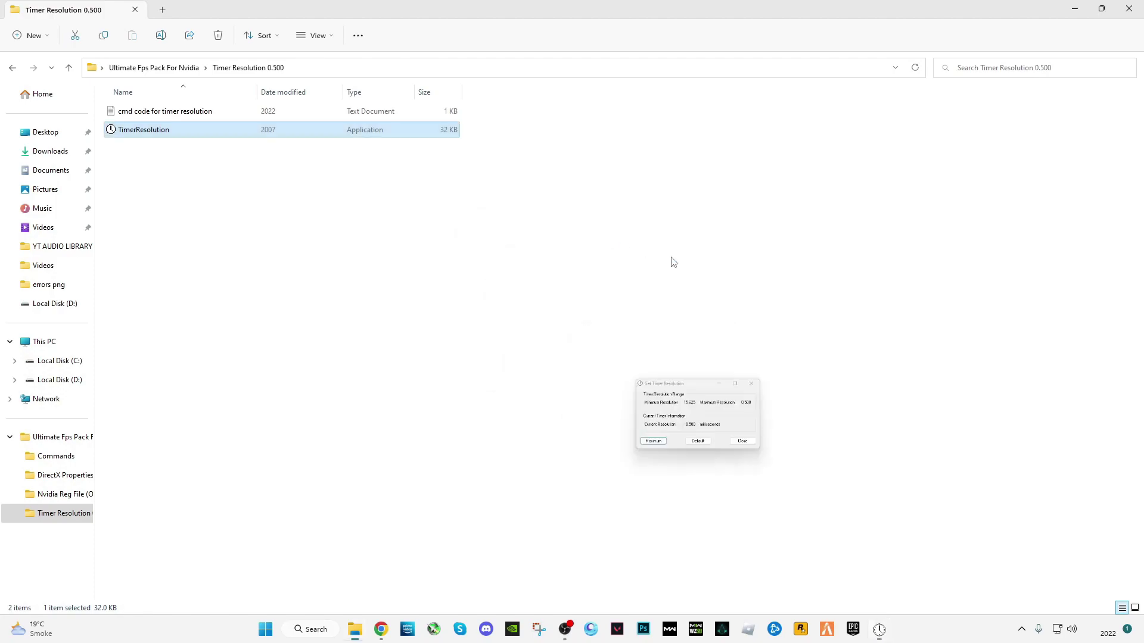
# - Minimize File Explorer to reveal the desktop
pyautogui.click(1075, 10)
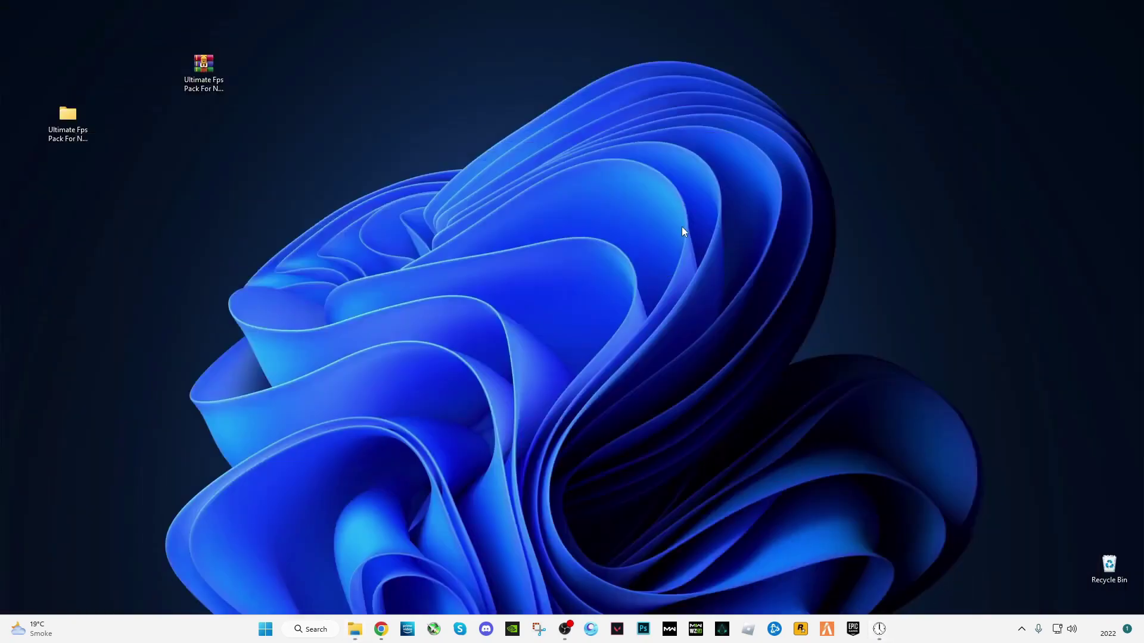